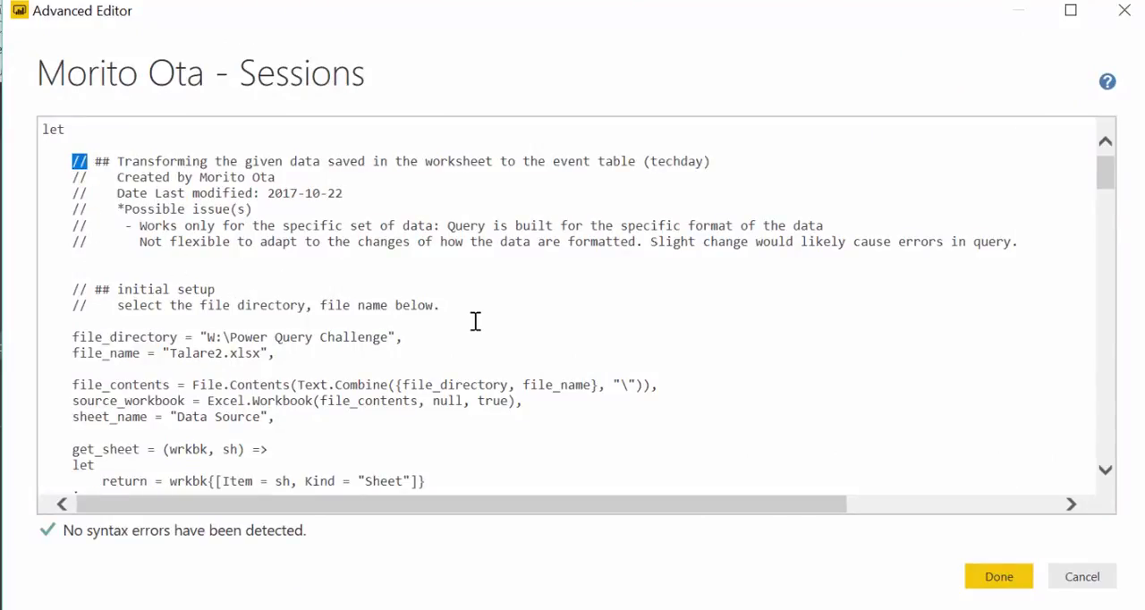
# Read through the Sessions query's commented M code in the Advanced Editor, from the initial setup to reorder_columns, and close it without changes
pyautogui.scroll(-5, 474, 322)
pyautogui.scroll(-11, 485, 335)
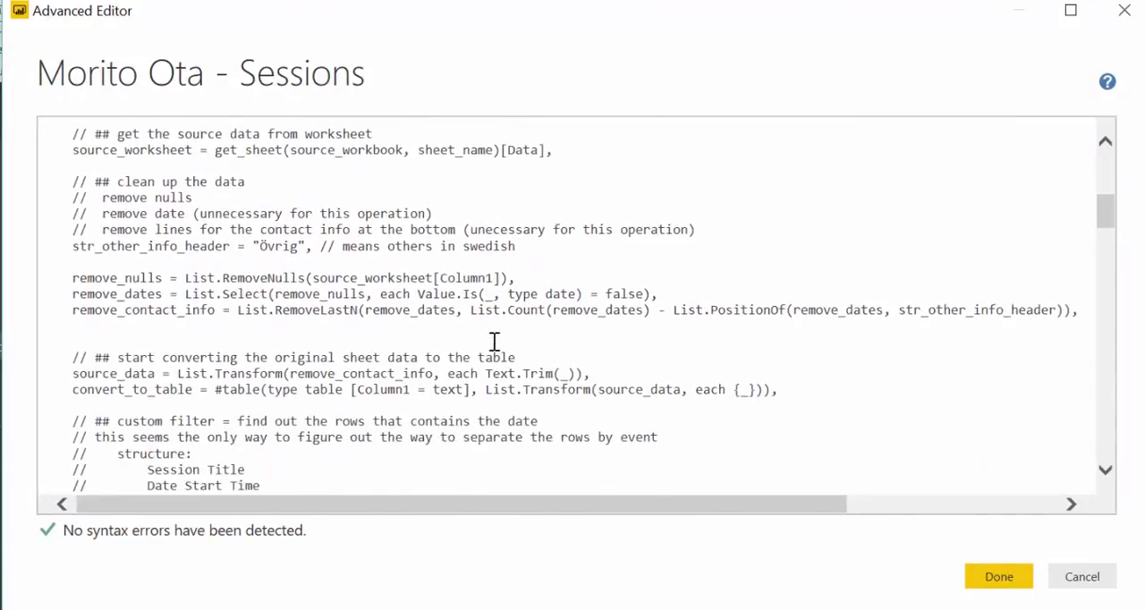
pyautogui.scroll(-8, 427, 311)
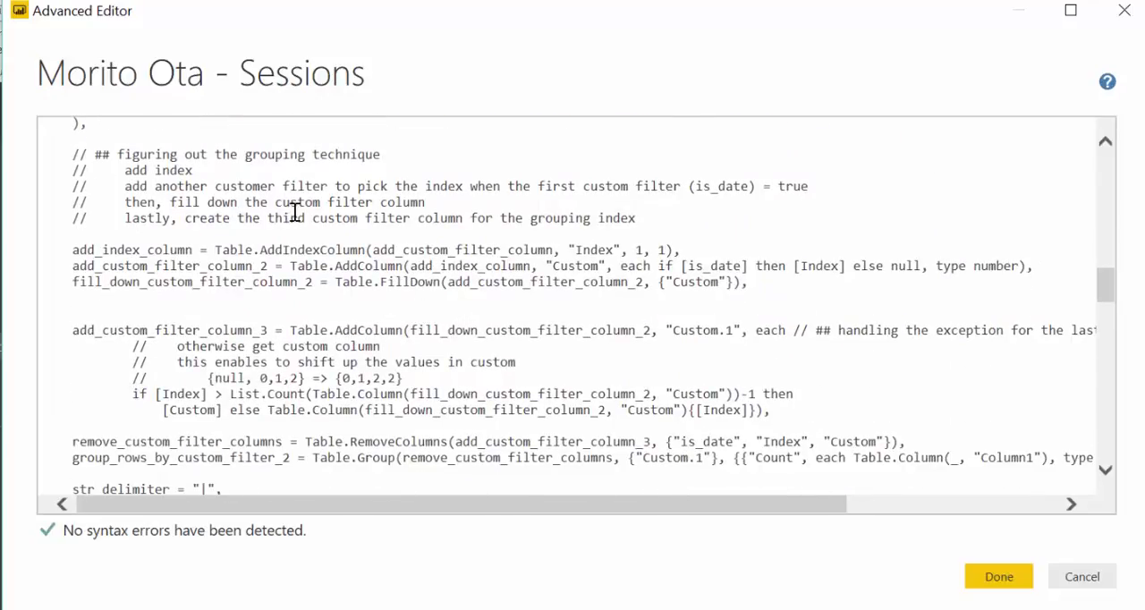
pyautogui.scroll(-11, 313, 224)
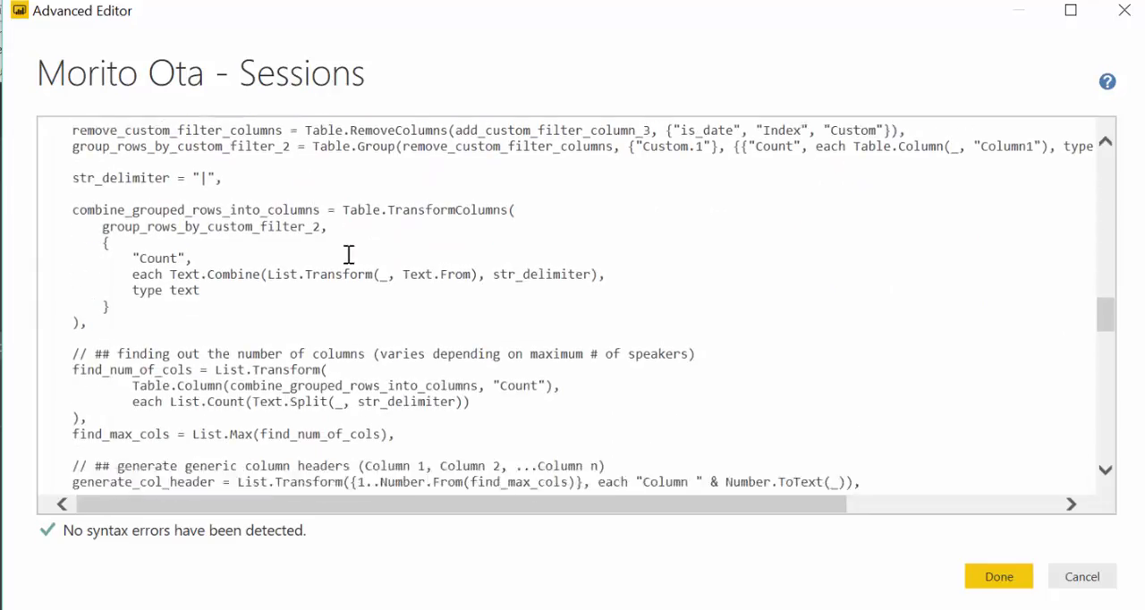
pyautogui.scroll(-20, 350, 254)
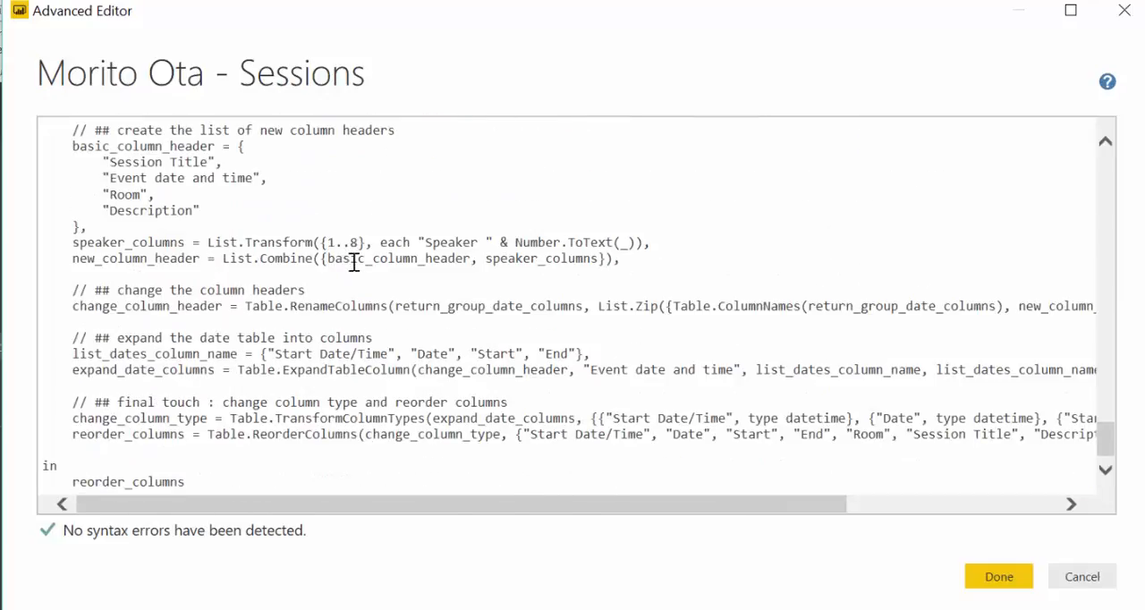
pyautogui.scroll(13, 812, 409)
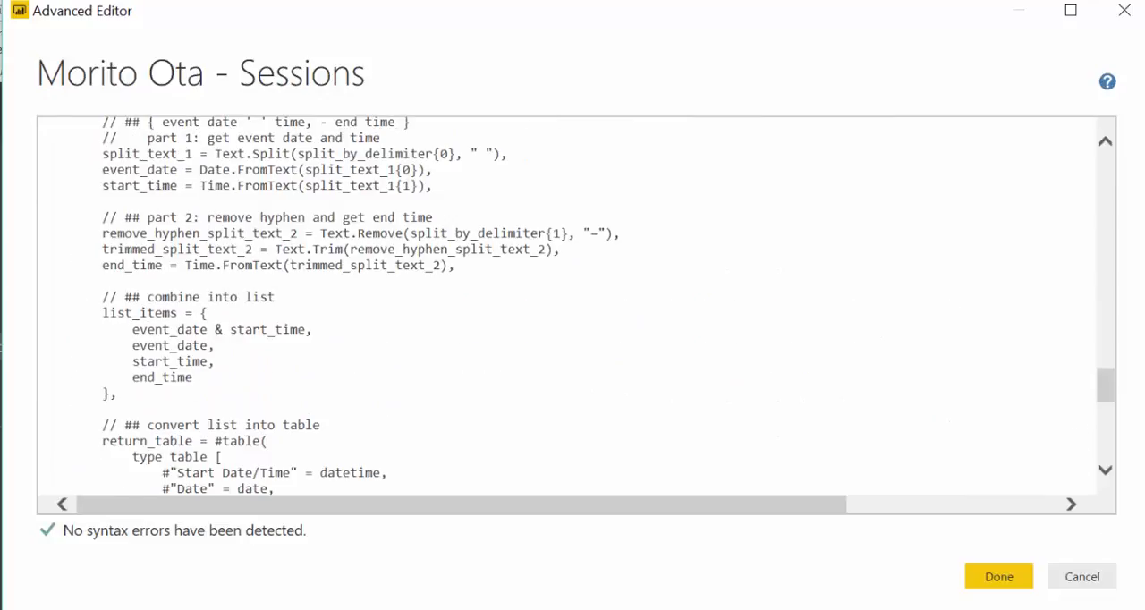
pyautogui.click(1112, 583)
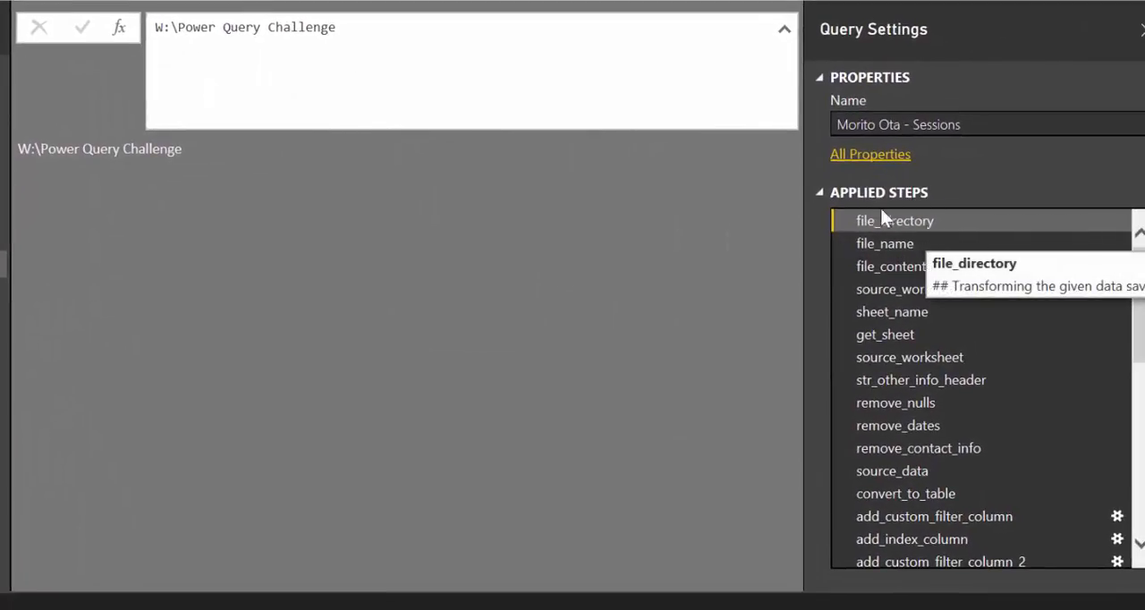
# Open the properties of the file_directory step, read its full description, and close them without changes
pyautogui.moveTo(902, 224)
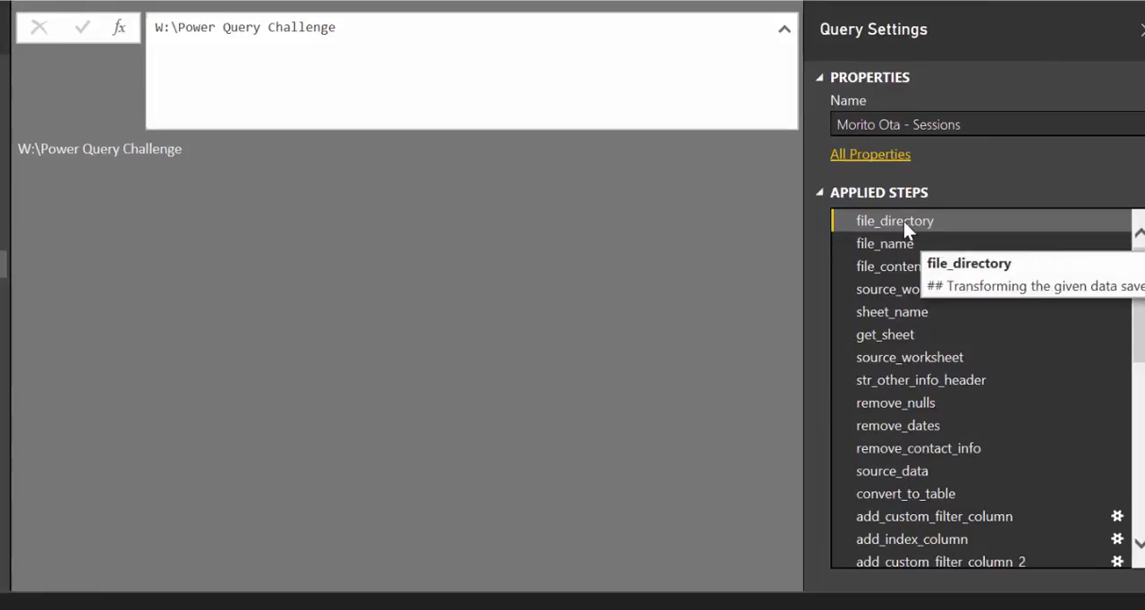
pyautogui.rightClick(883, 222)
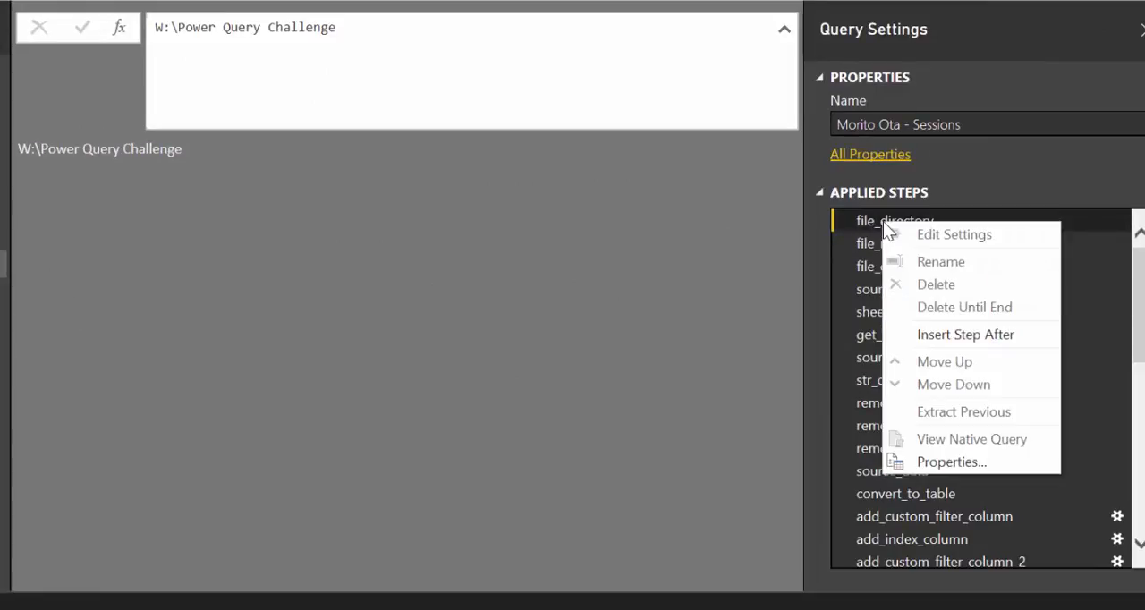
pyautogui.click(957, 461)
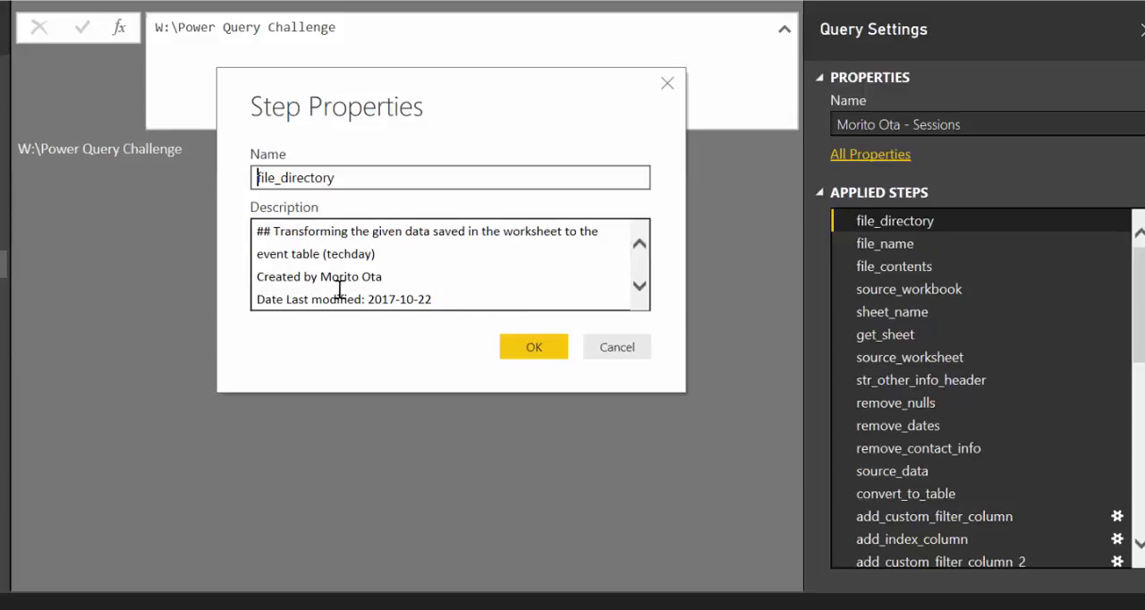
pyautogui.moveTo(410, 277); pyautogui.dragTo(460, 300)
pyautogui.click(493, 310)
pyautogui.click(552, 300)
pyautogui.scroll(-3, 511, 245)
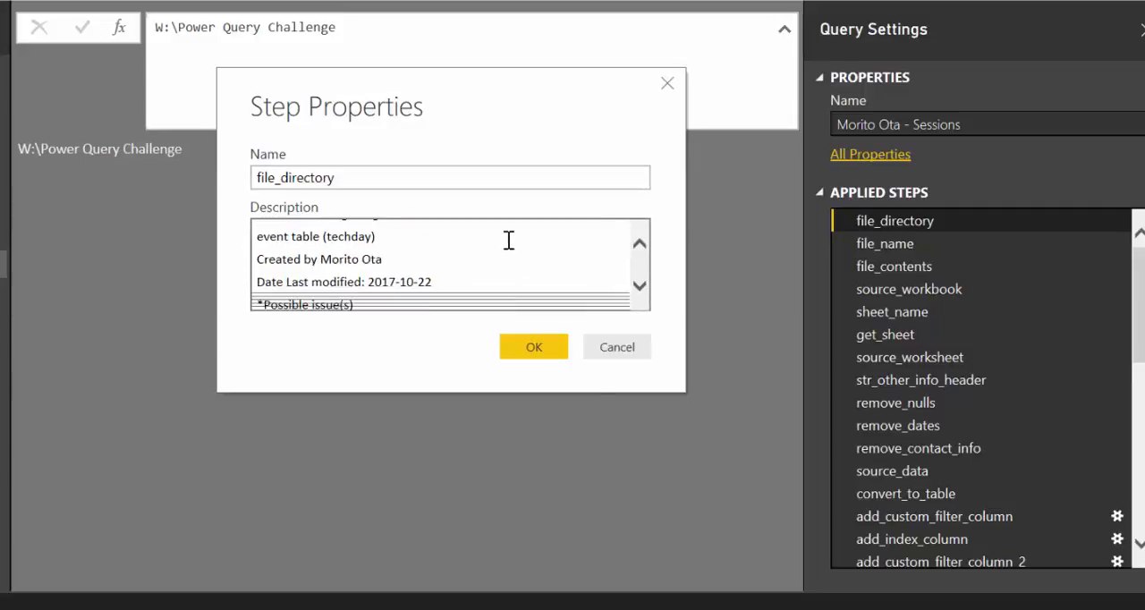
pyautogui.scroll(-3, 530, 295)
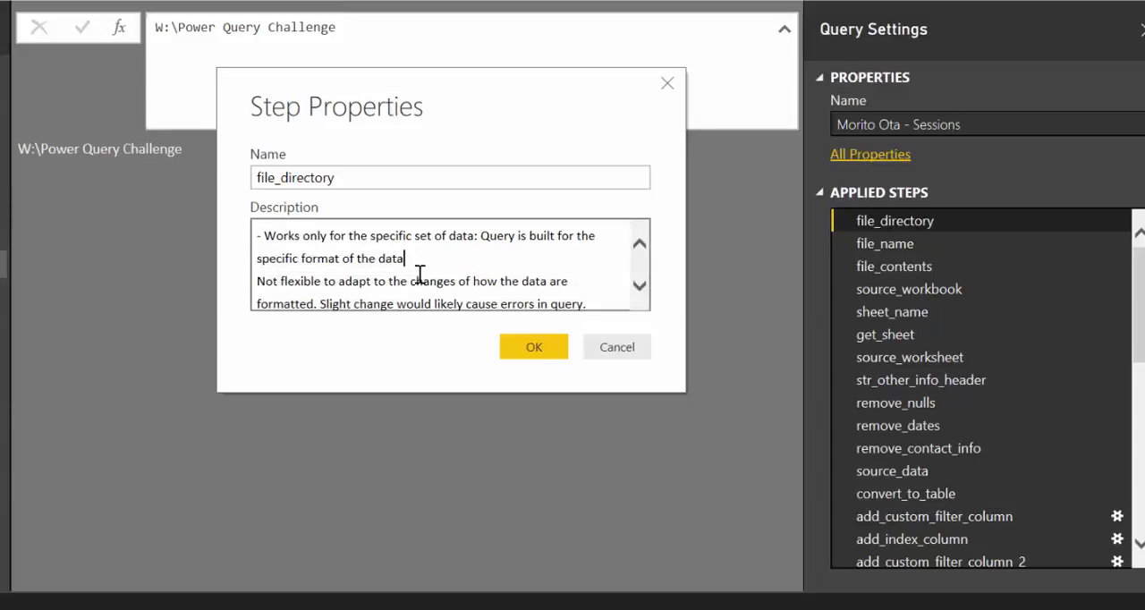
pyautogui.scroll(-1, 511, 274)
pyautogui.scroll(1, 516, 273)
pyautogui.scroll(-1, 567, 273)
pyautogui.scroll(-1, 639, 301)
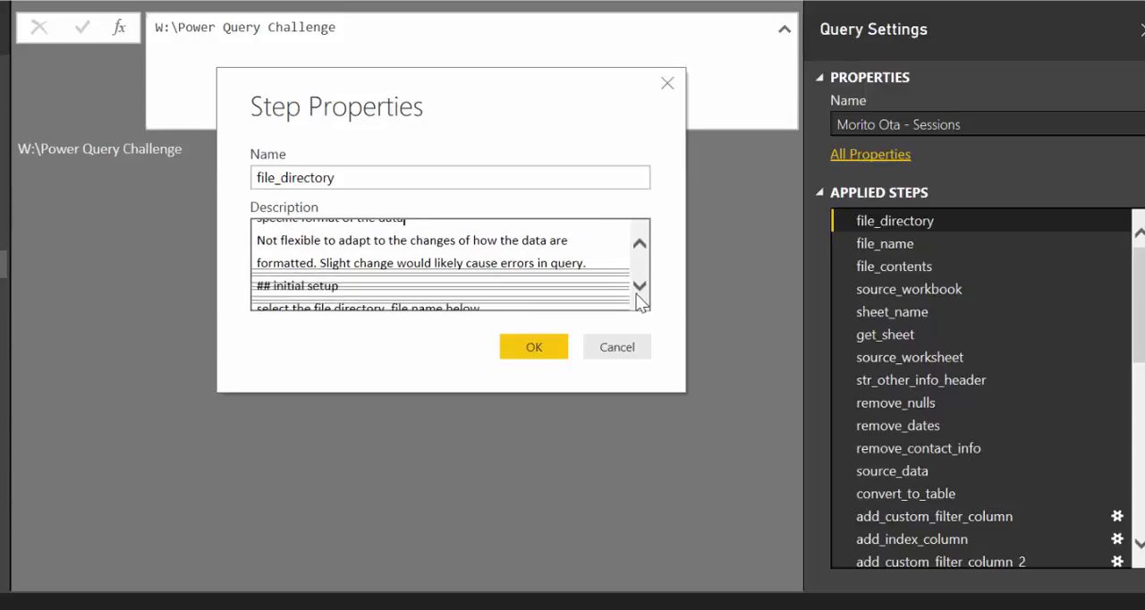
pyautogui.click(560, 290)
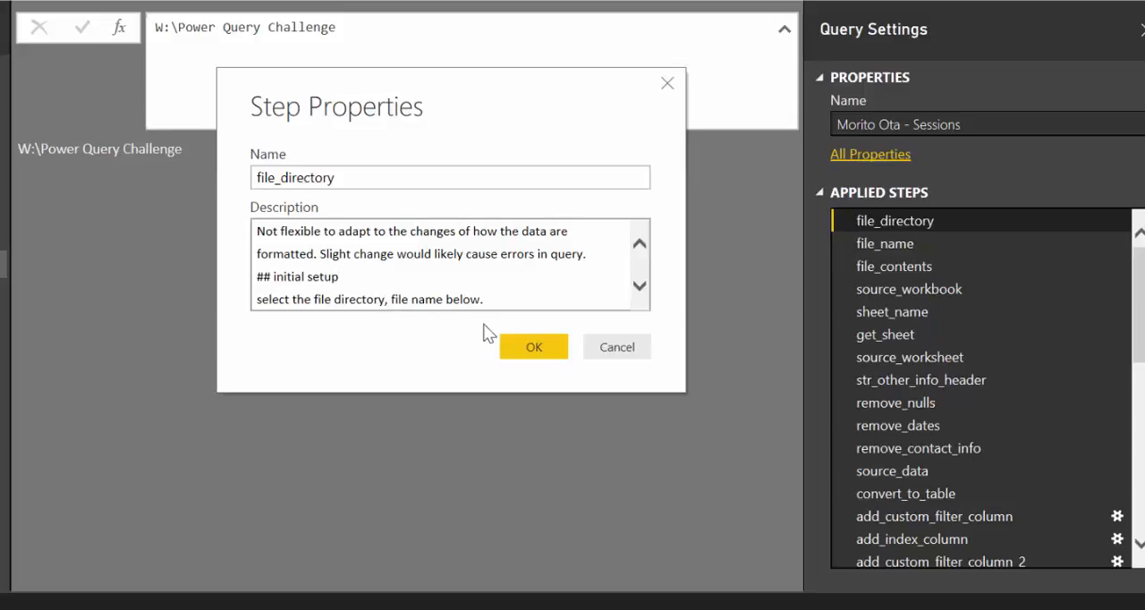
pyautogui.click(624, 347)
# Examine the values of the file_directory and file_name steps and the File.Contents formula in file_contents
pyautogui.moveTo(188, 152); pyautogui.dragTo(34, 151)
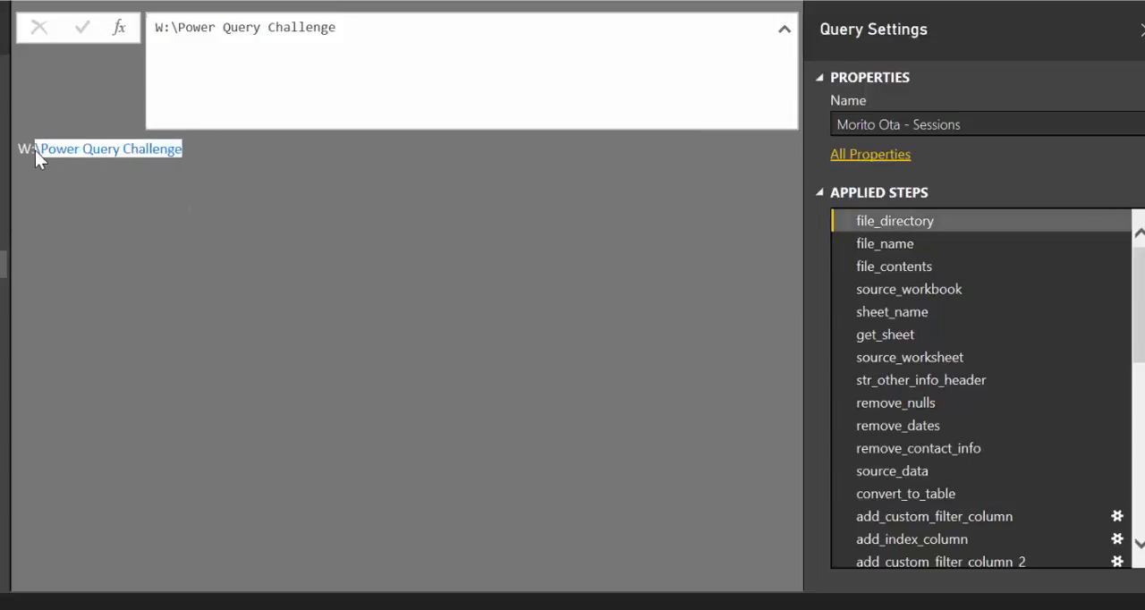
pyautogui.click(872, 245)
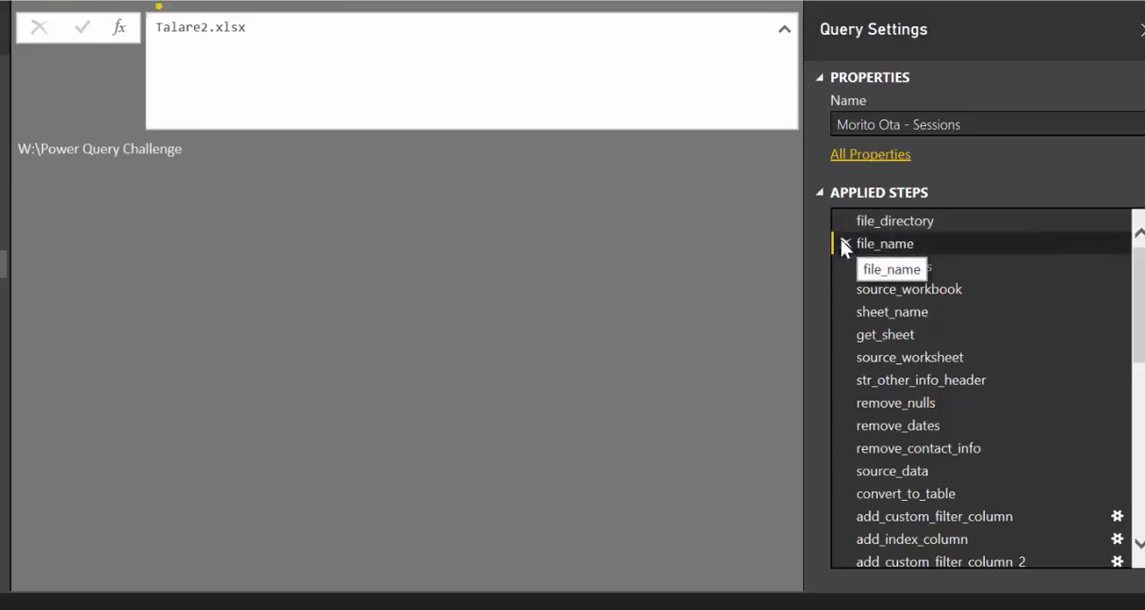
pyautogui.moveTo(100, 151); pyautogui.dragTo(25, 150)
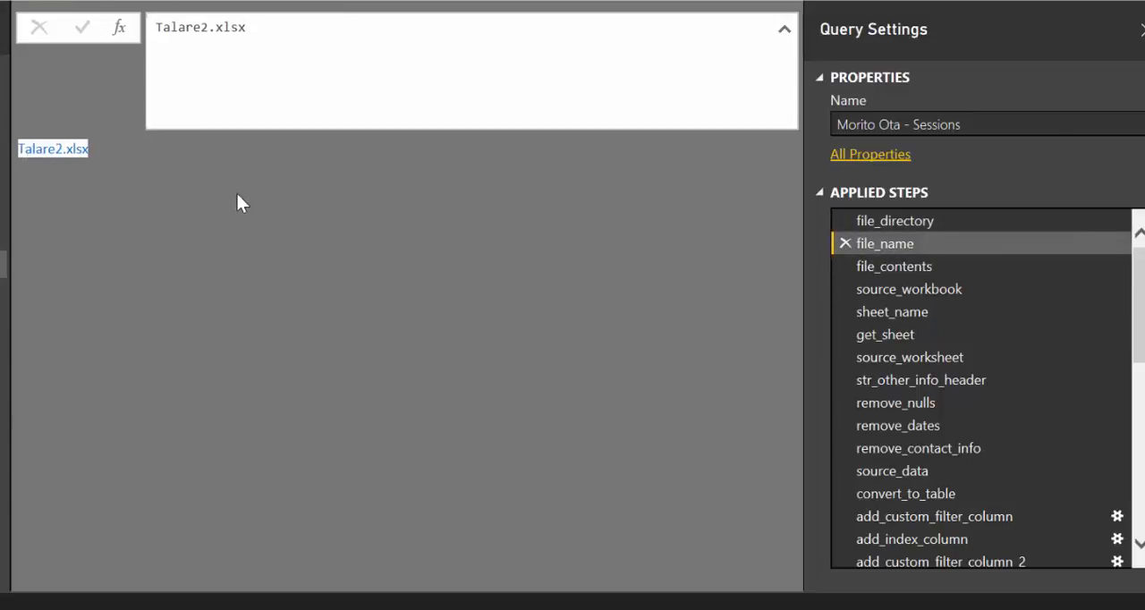
pyautogui.click(898, 266)
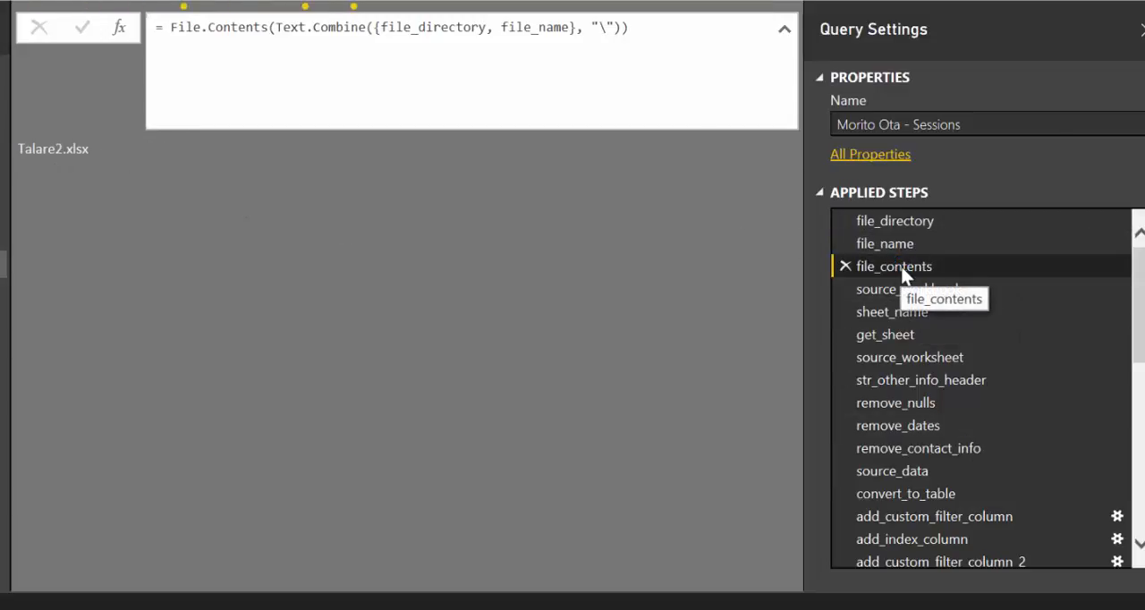
pyautogui.moveTo(172, 27); pyautogui.dragTo(306, 27)
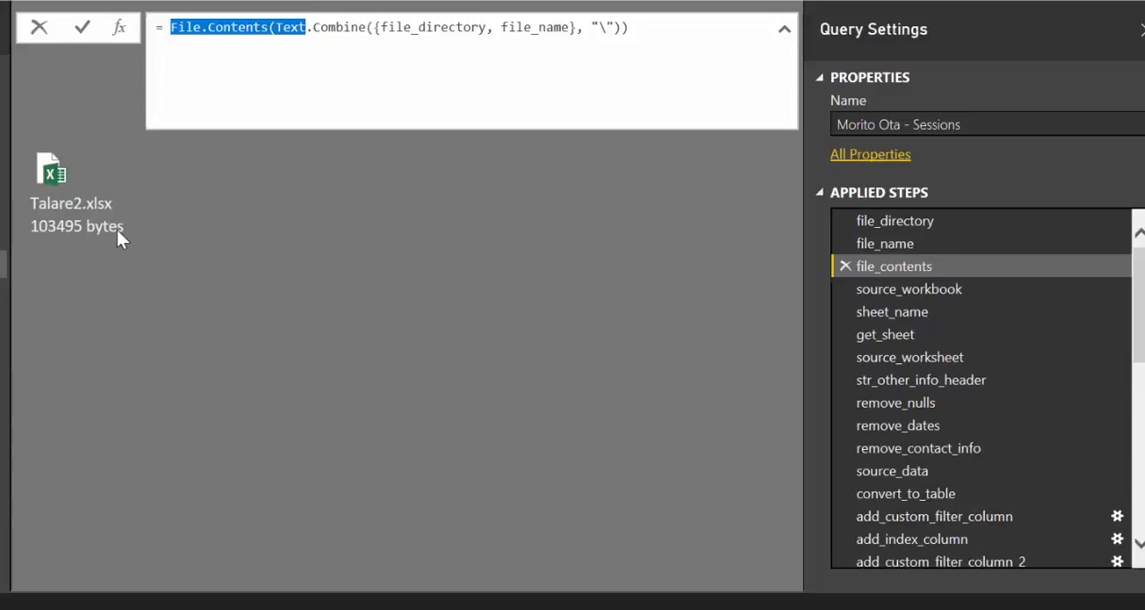
# Inspect the outputs of the source_workbook, sheet_name, get_sheet and source_worksheet steps in order
pyautogui.click(931, 292)
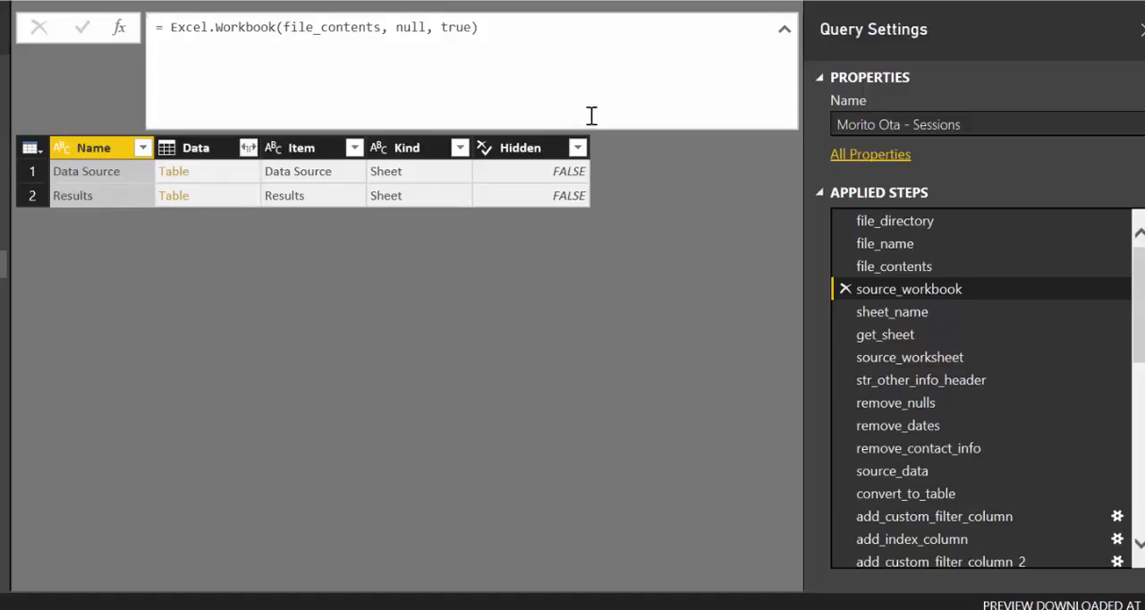
pyautogui.click(908, 313)
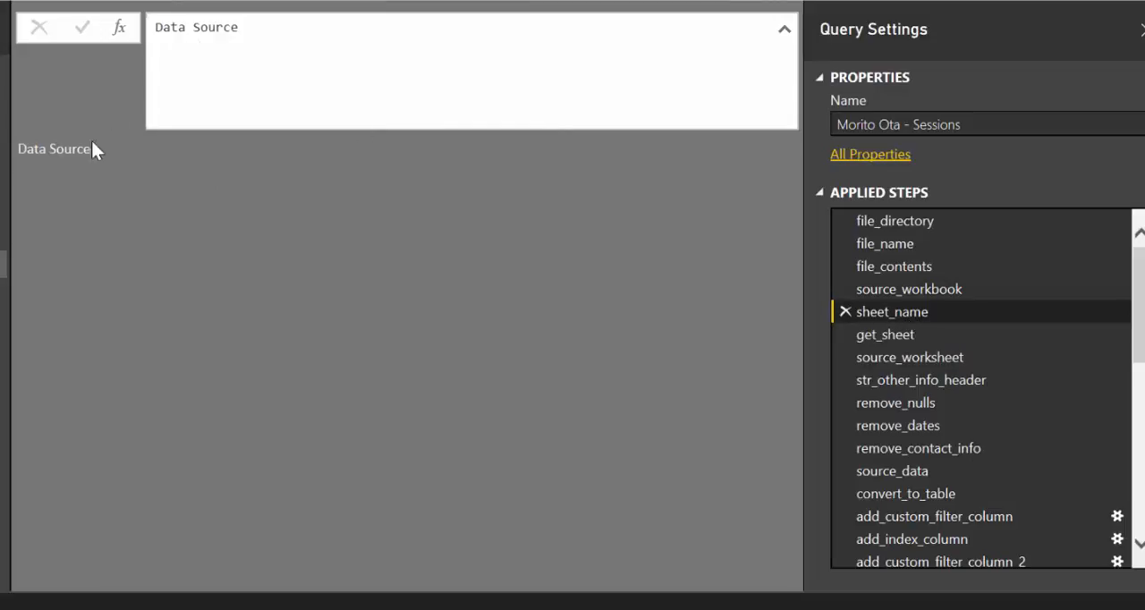
pyautogui.moveTo(97, 149); pyautogui.dragTo(47, 153)
pyautogui.click(921, 333)
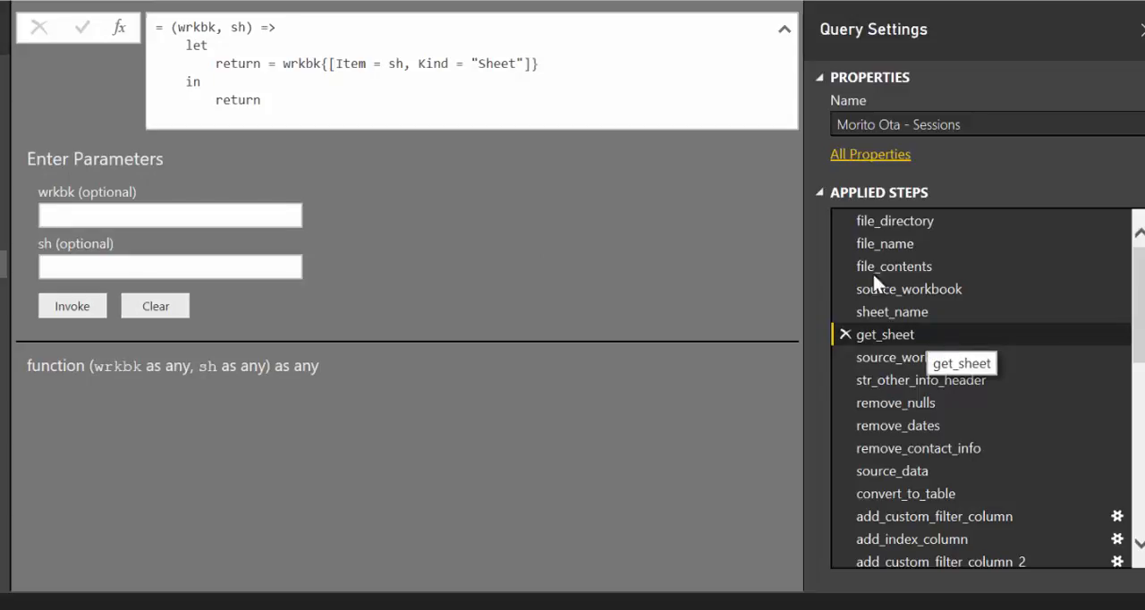
pyautogui.click(918, 362)
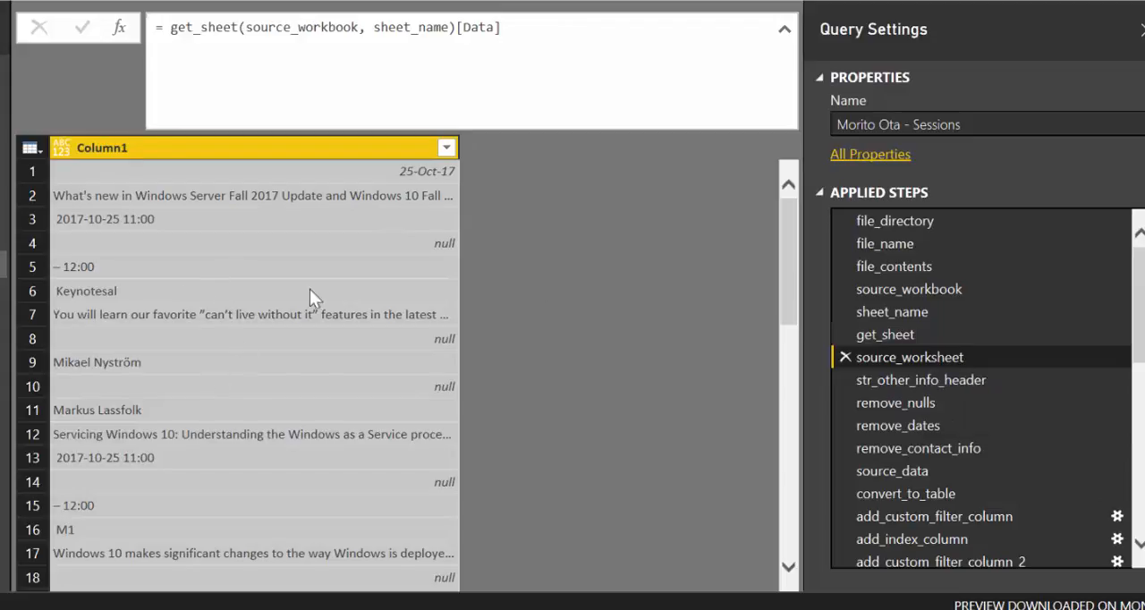
# Compare the get_sheet function with the source_worksheet formula that calls it, and look over the Column1 rows
pyautogui.click(900, 333)
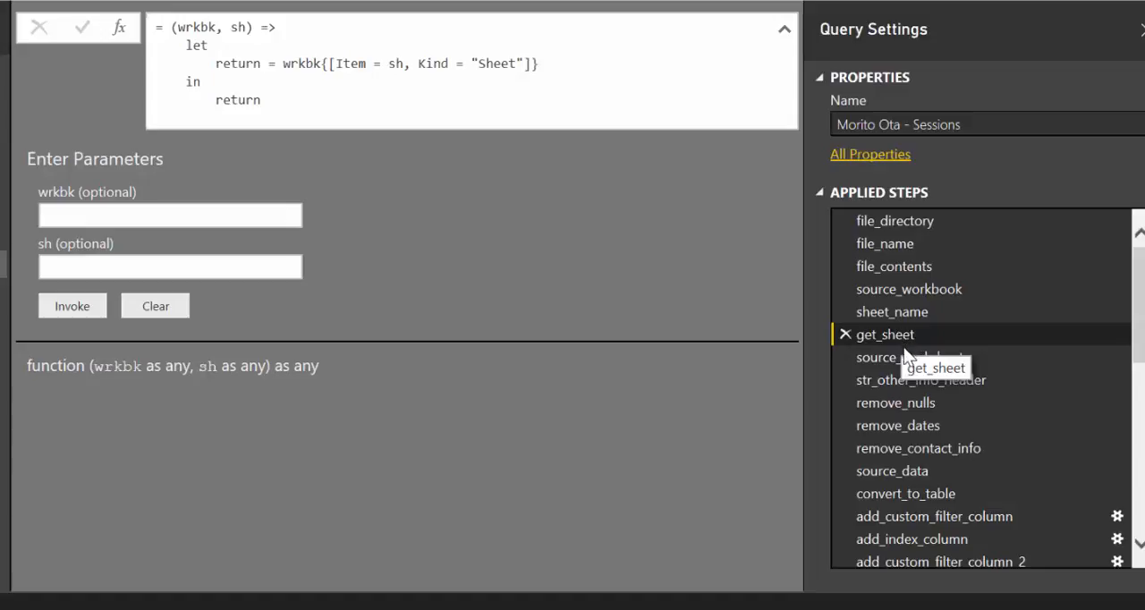
pyautogui.click(914, 362)
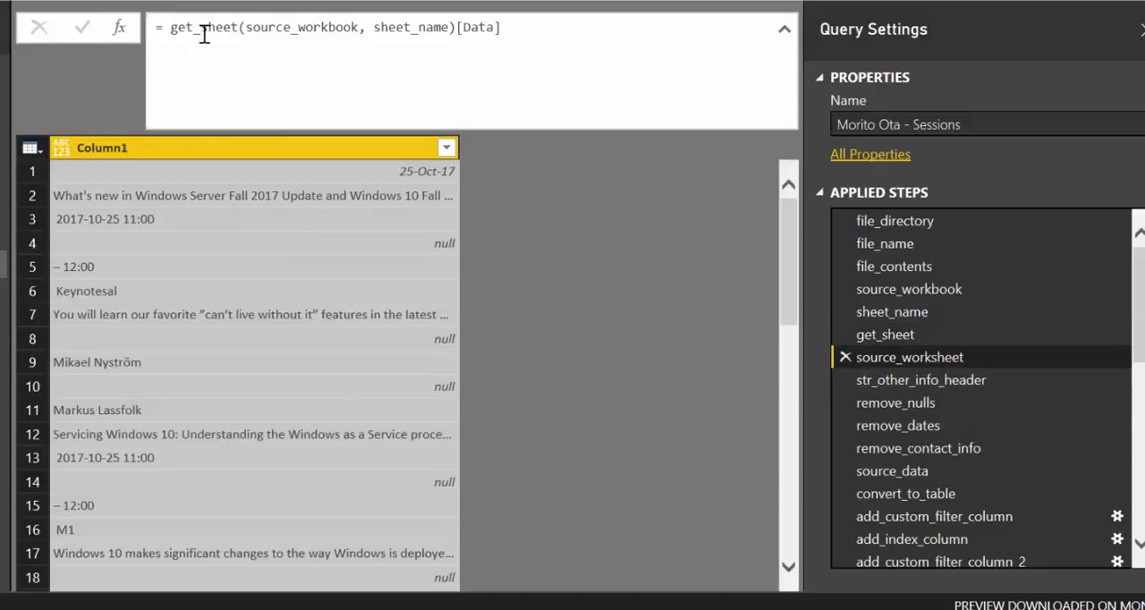
pyautogui.moveTo(169, 28); pyautogui.dragTo(502, 47)
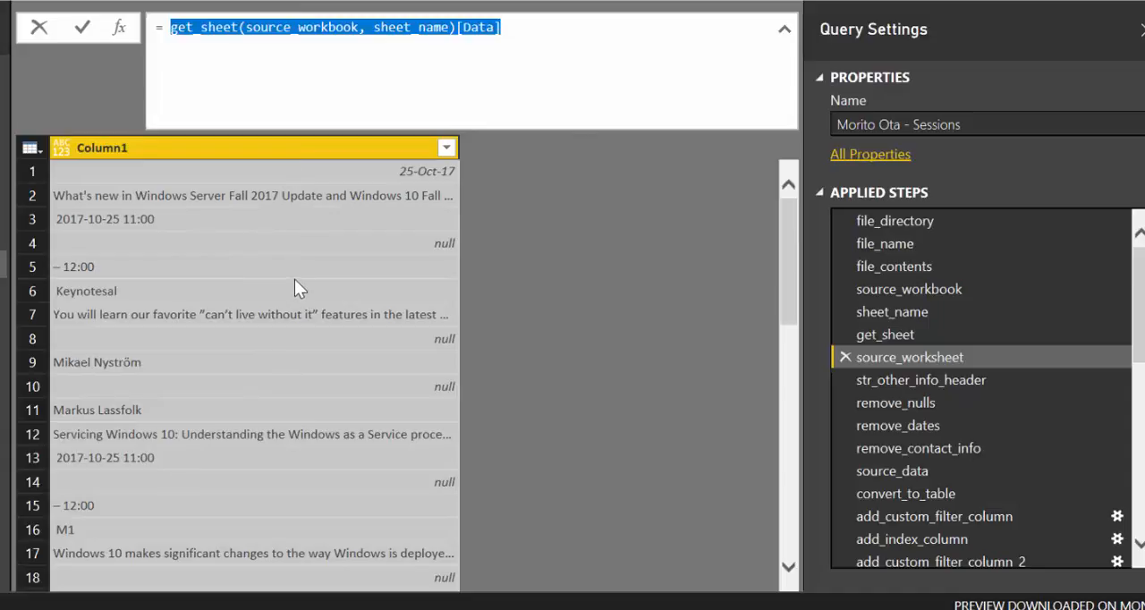
pyautogui.click(568, 223)
pyautogui.scroll(-3, 491, 309)
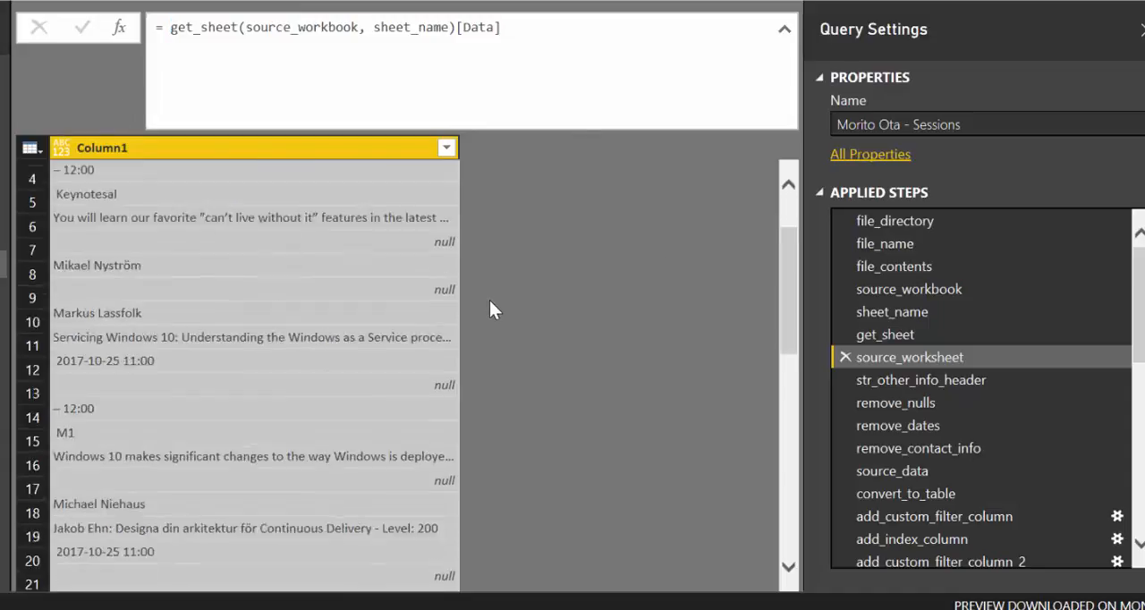
pyautogui.scroll(2, 582, 263)
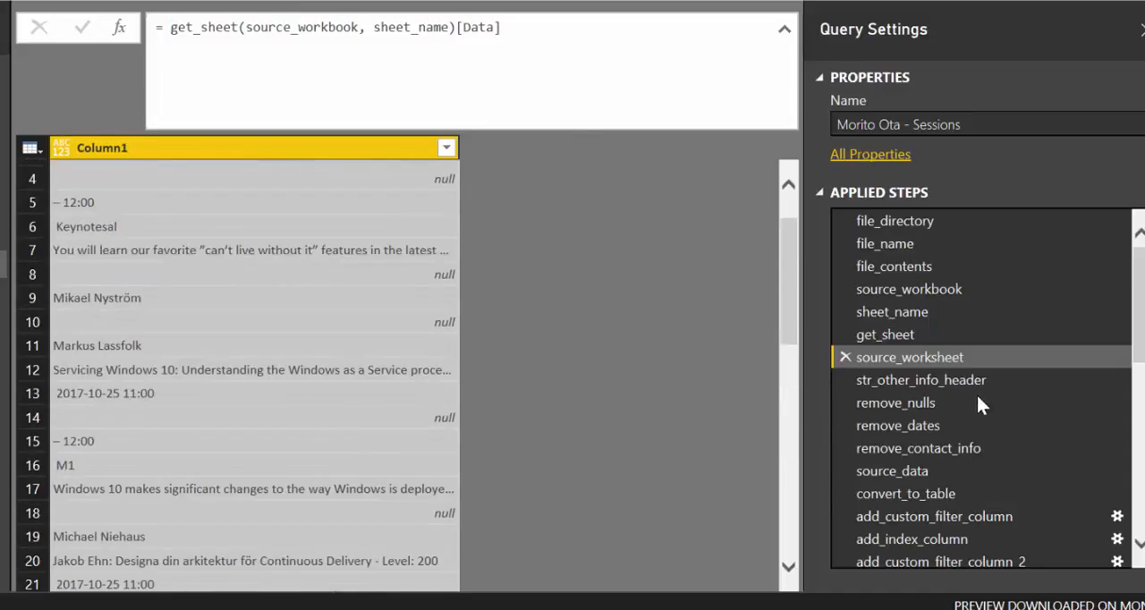
# View the str_other_info_header step, read the data clean-up description in its properties, and close them without changes
pyautogui.click(911, 379)
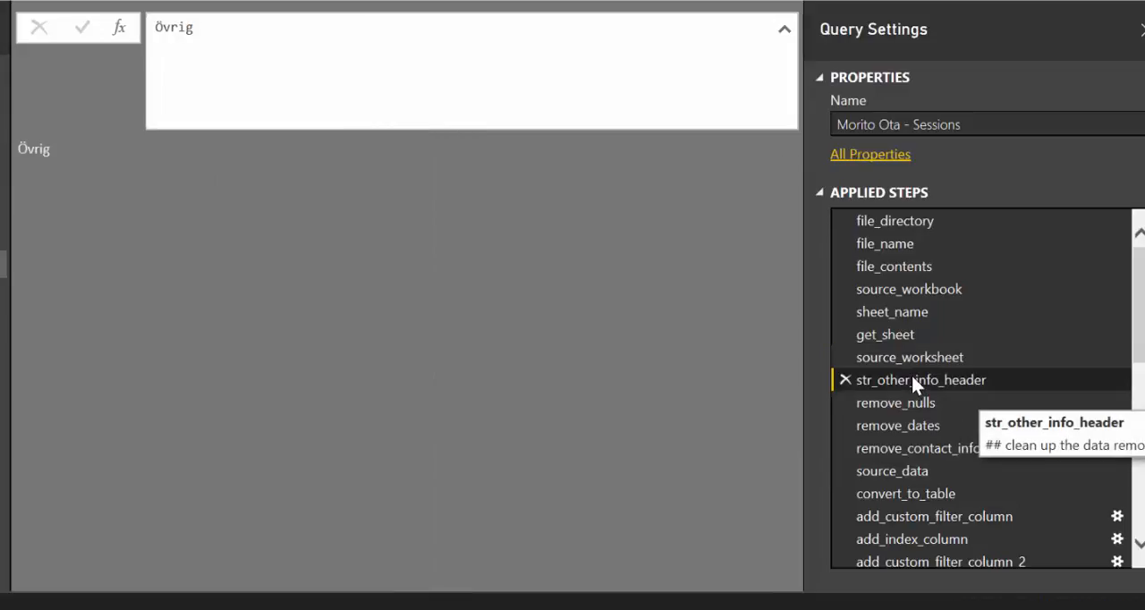
pyautogui.rightClick(911, 379)
pyautogui.click(968, 598)
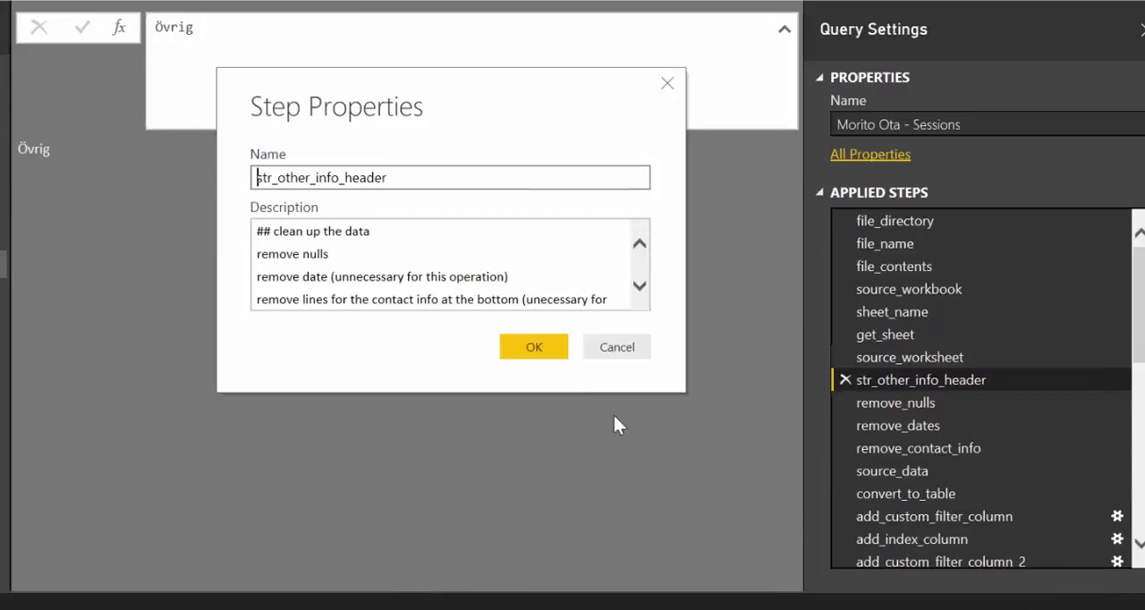
pyautogui.click(411, 240)
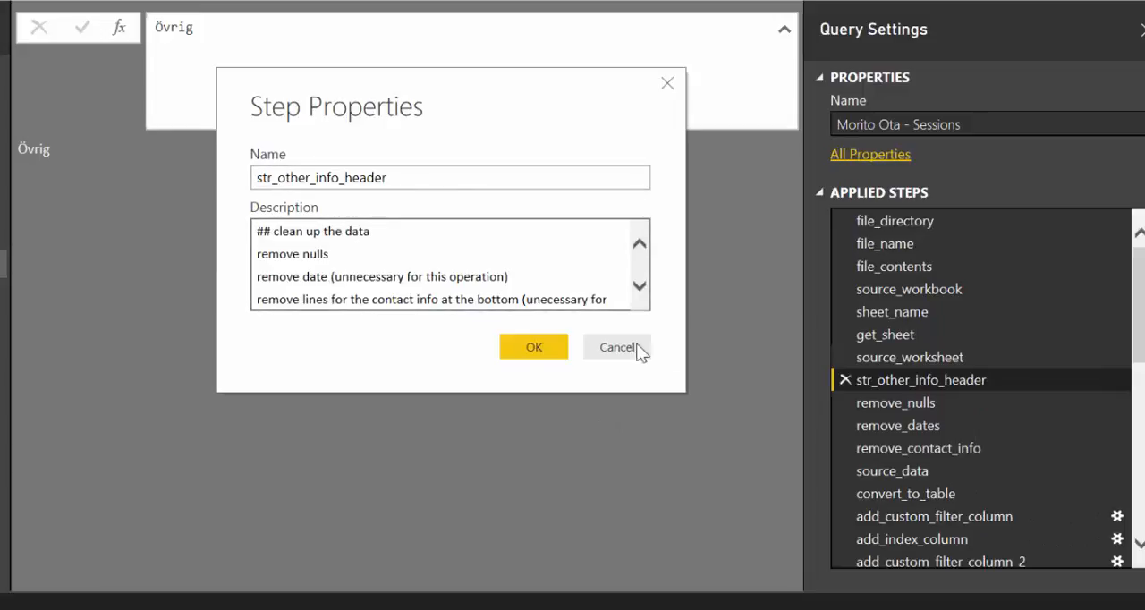
pyautogui.scroll(-1, 472, 270)
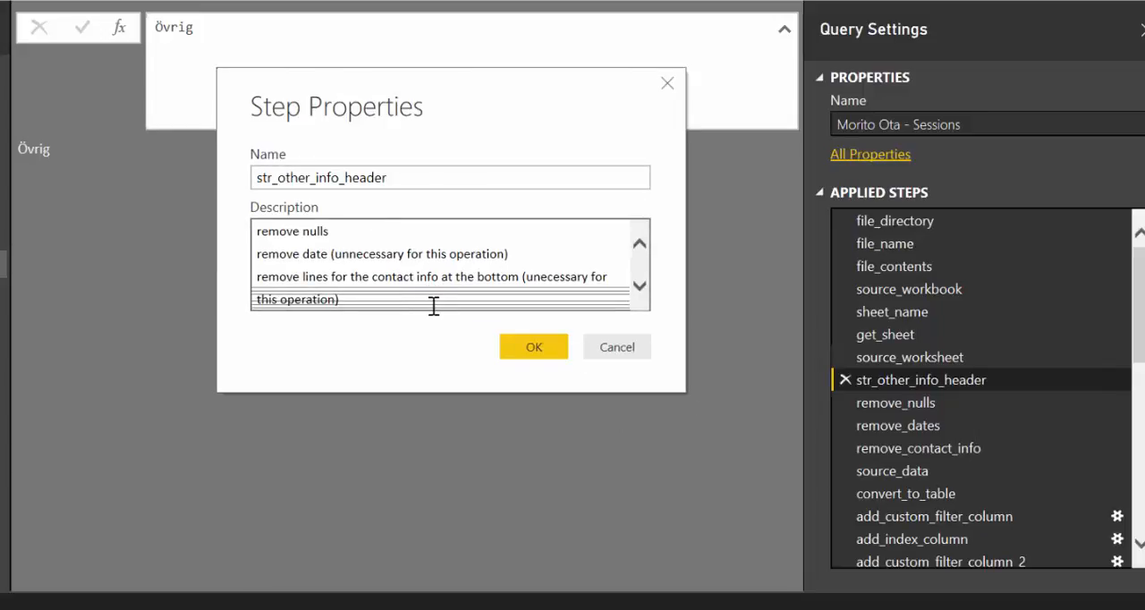
pyautogui.click(624, 349)
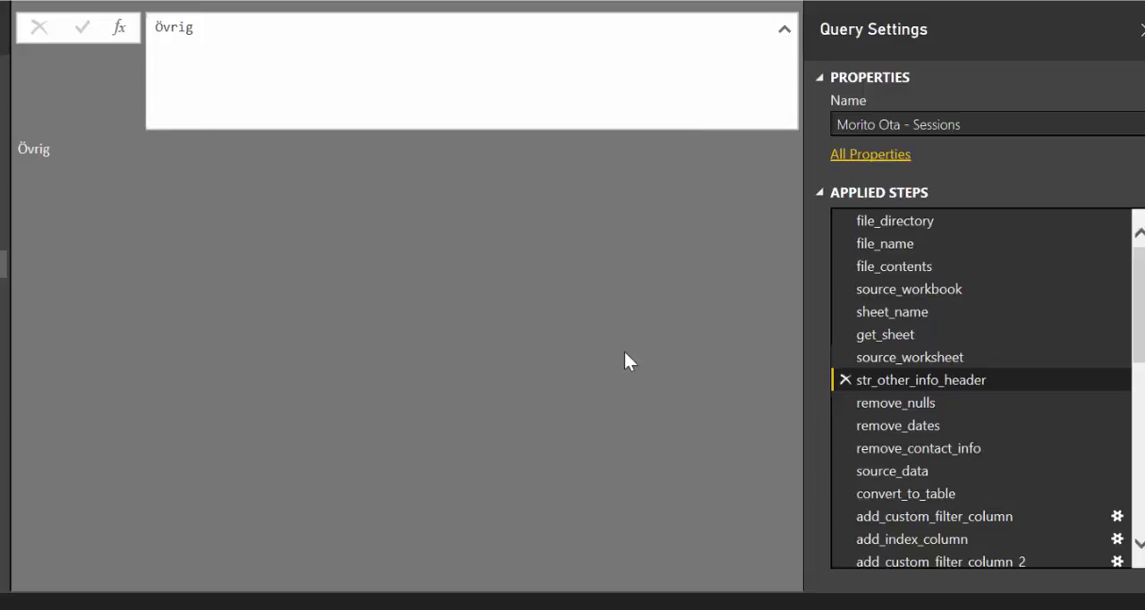
# Review the formulas and resulting lists of the remove_nulls, remove_dates and remove_contact_info steps
pyautogui.click(895, 402)
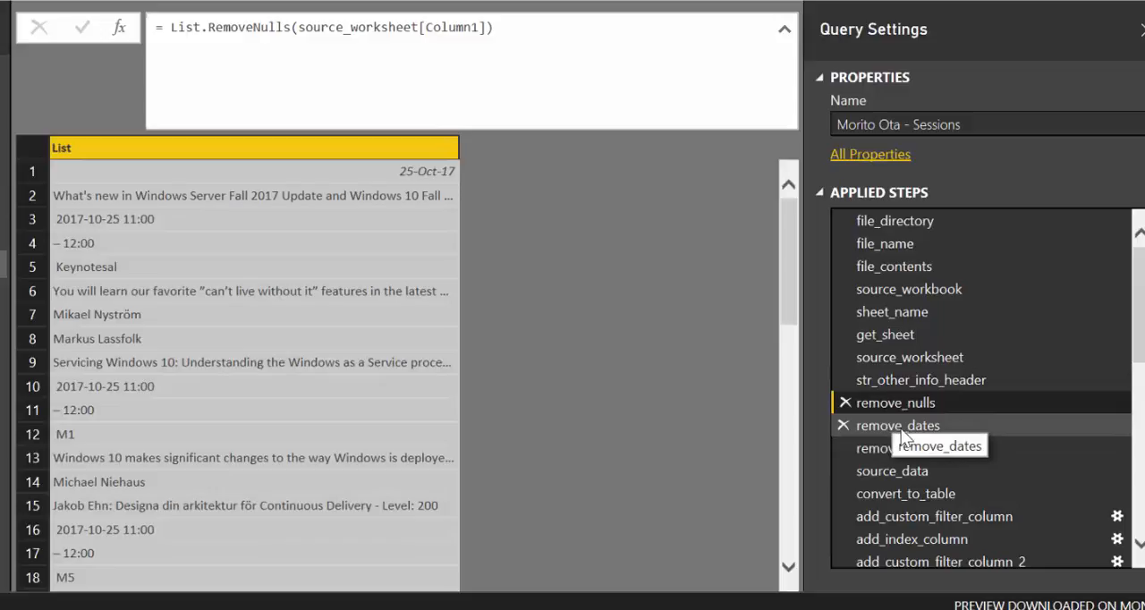
pyautogui.click(899, 428)
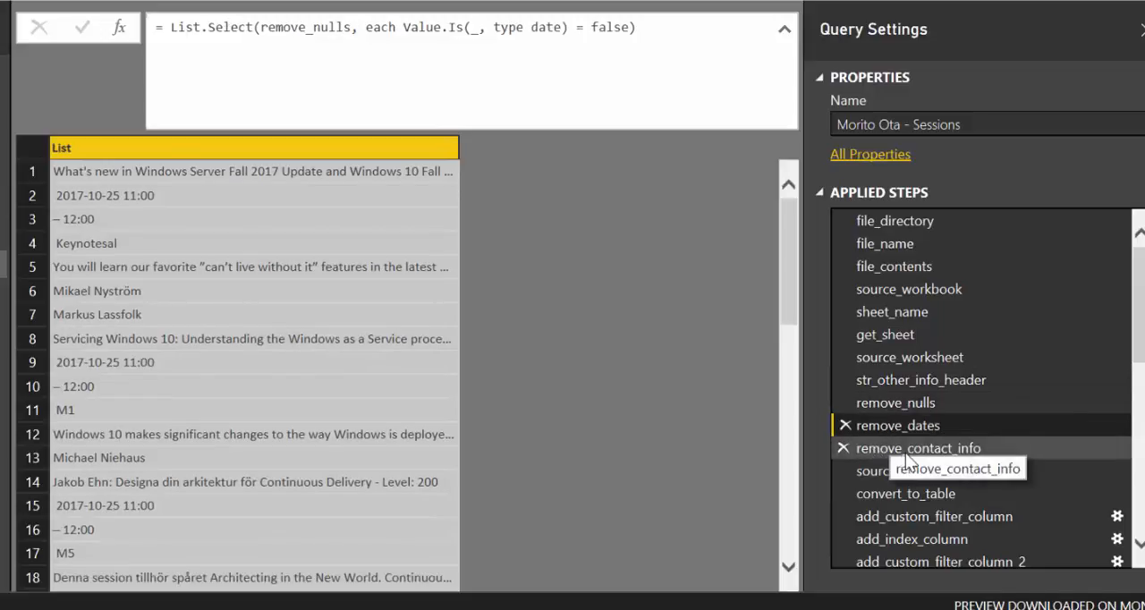
pyautogui.click(907, 455)
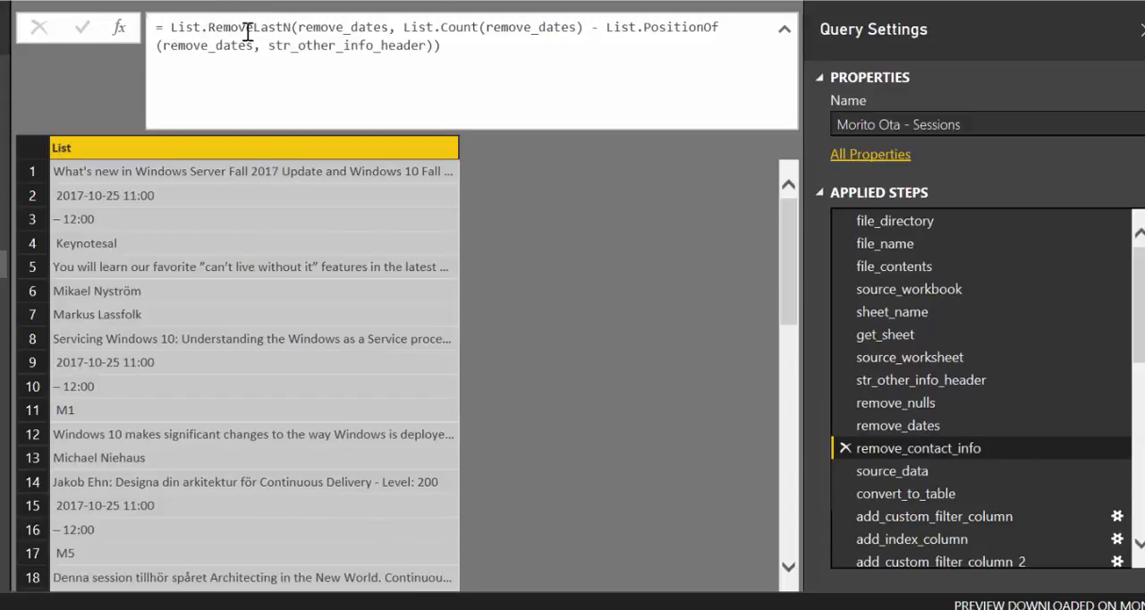
# View the trimmed list of the source_data step, read its description in the step properties, and close them without changes
pyautogui.click(906, 471)
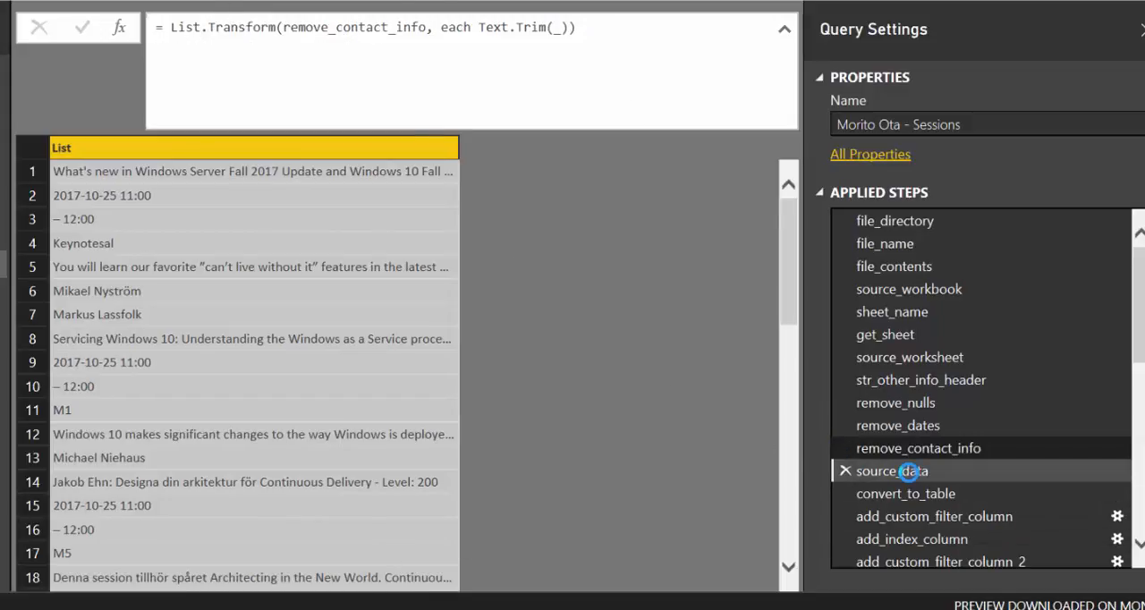
pyautogui.rightClick(909, 473)
pyautogui.click(994, 603)
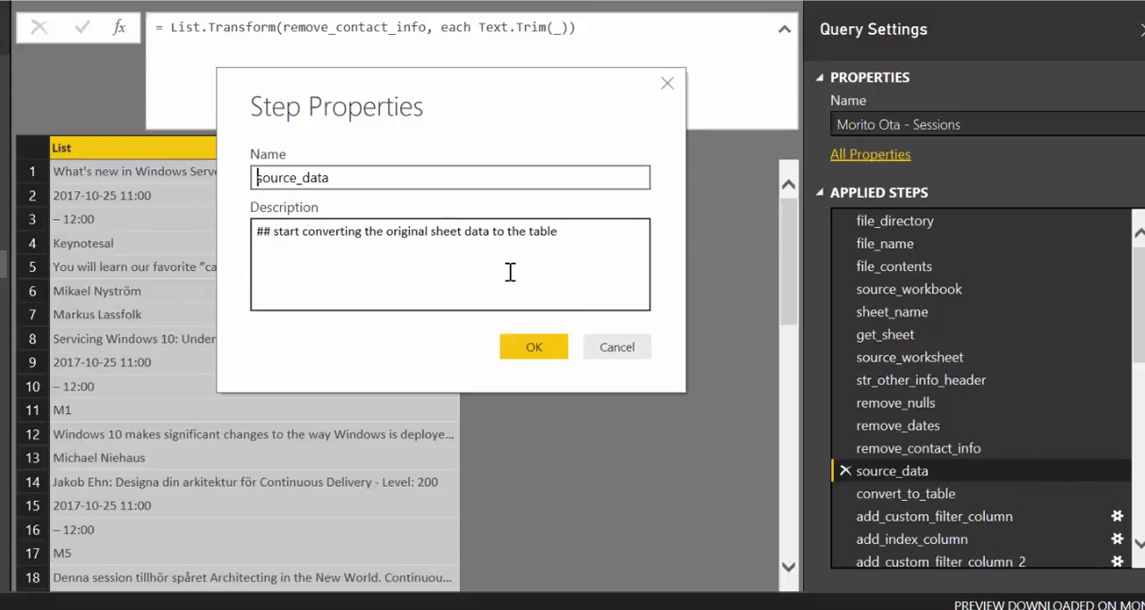
pyautogui.click(616, 347)
# Compare the output of the convert_to_table step with the source_data list it is built from
pyautogui.click(901, 494)
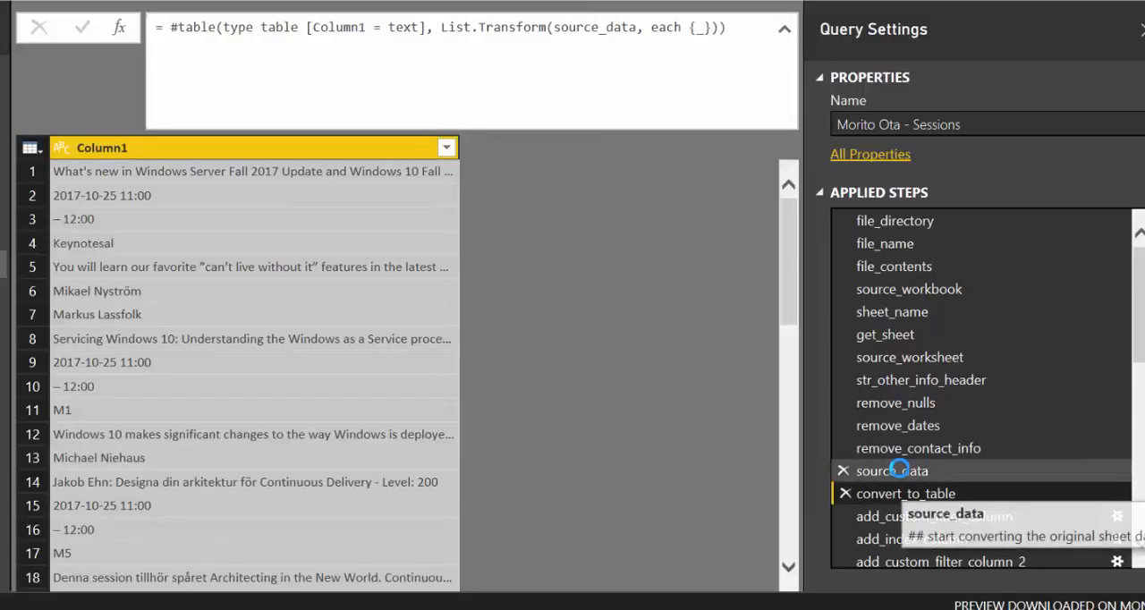
pyautogui.click(899, 470)
pyautogui.click(900, 493)
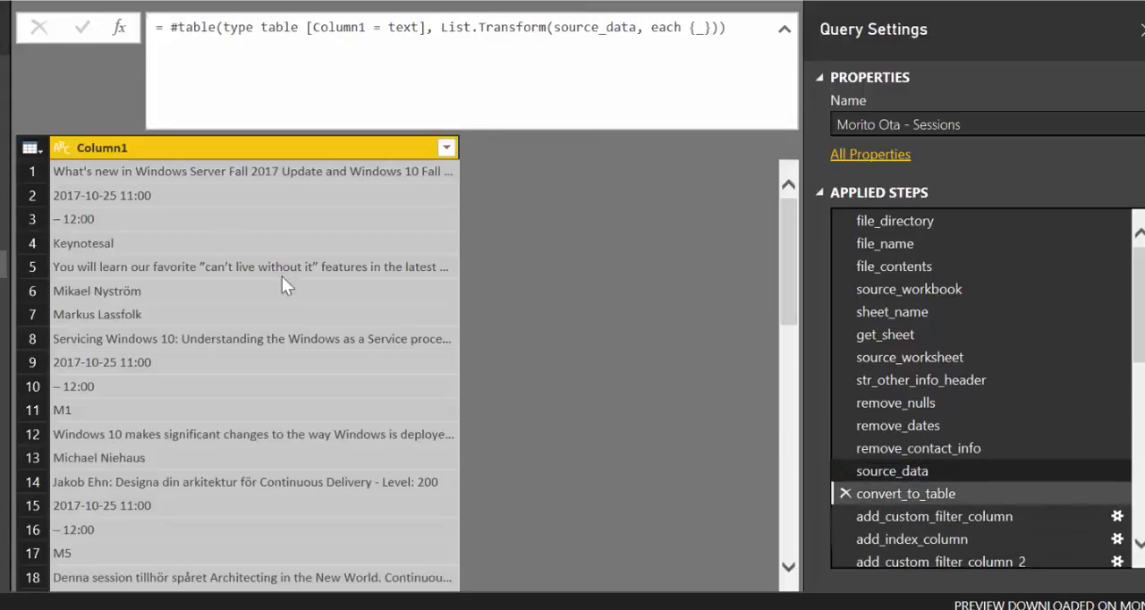
# Open the custom column definition of add_custom_filter_column, read the whole is_date formula with its comments, and close it without changes
pyautogui.scroll(-3, 1012, 484)
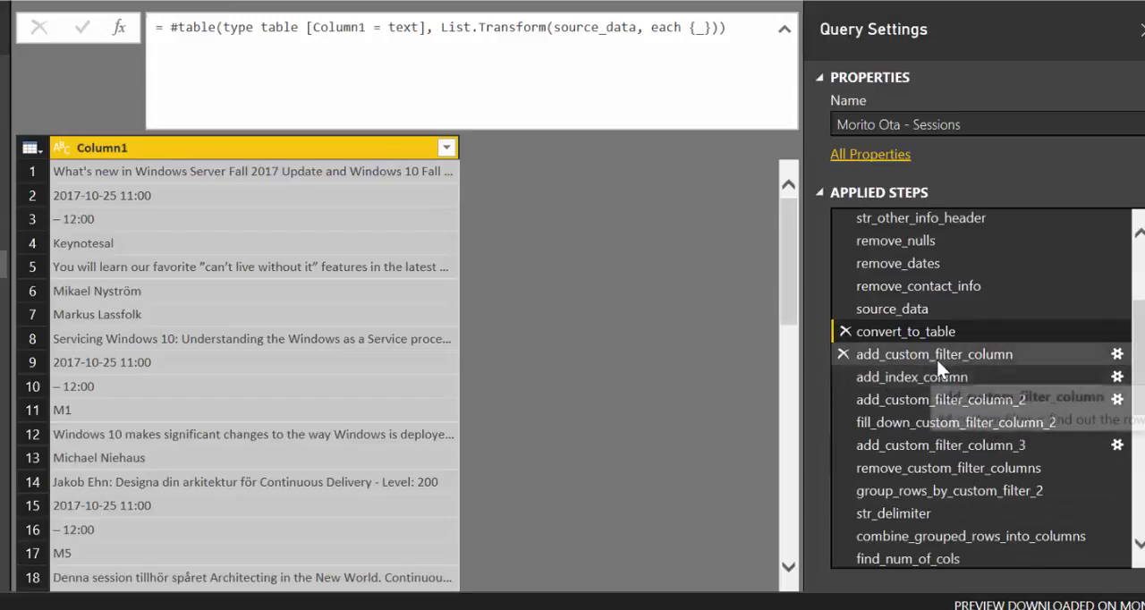
pyautogui.click(934, 355)
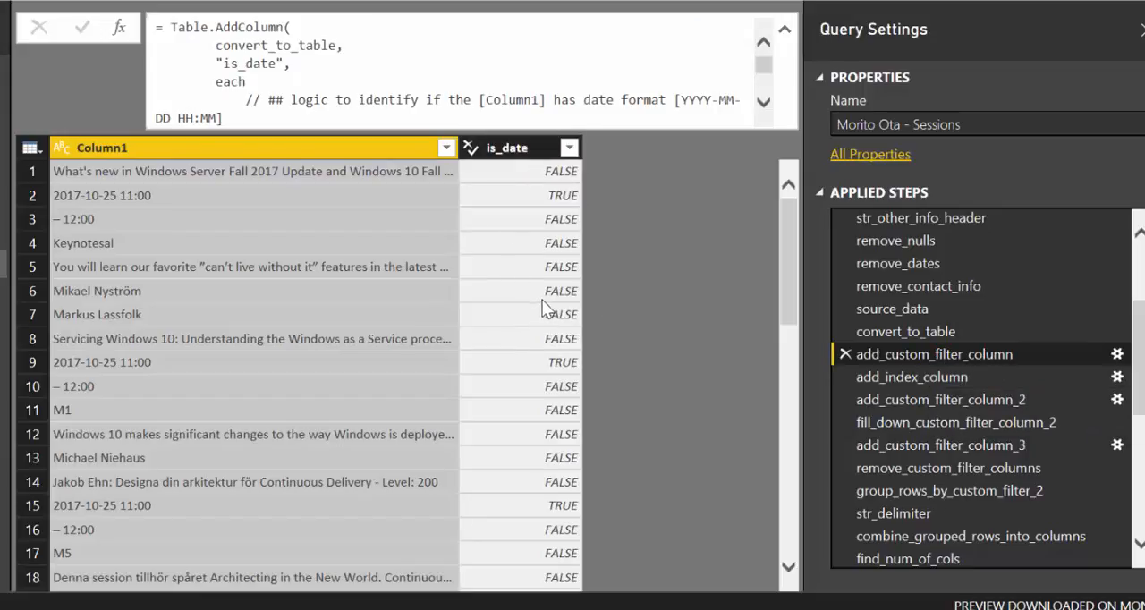
pyautogui.click(1117, 355)
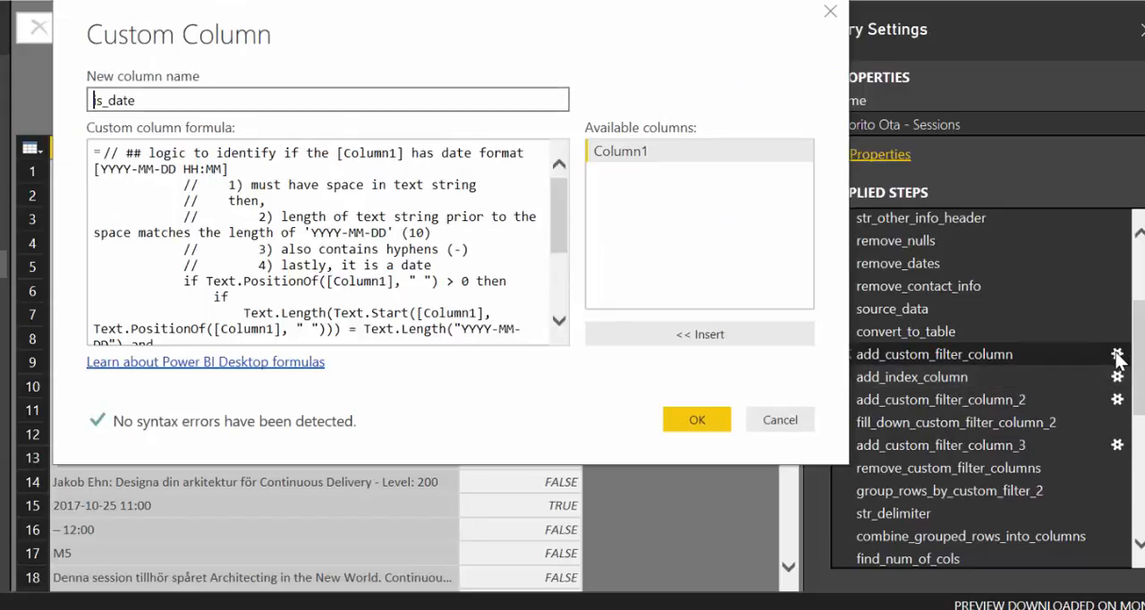
pyautogui.scroll(-5, 459, 249)
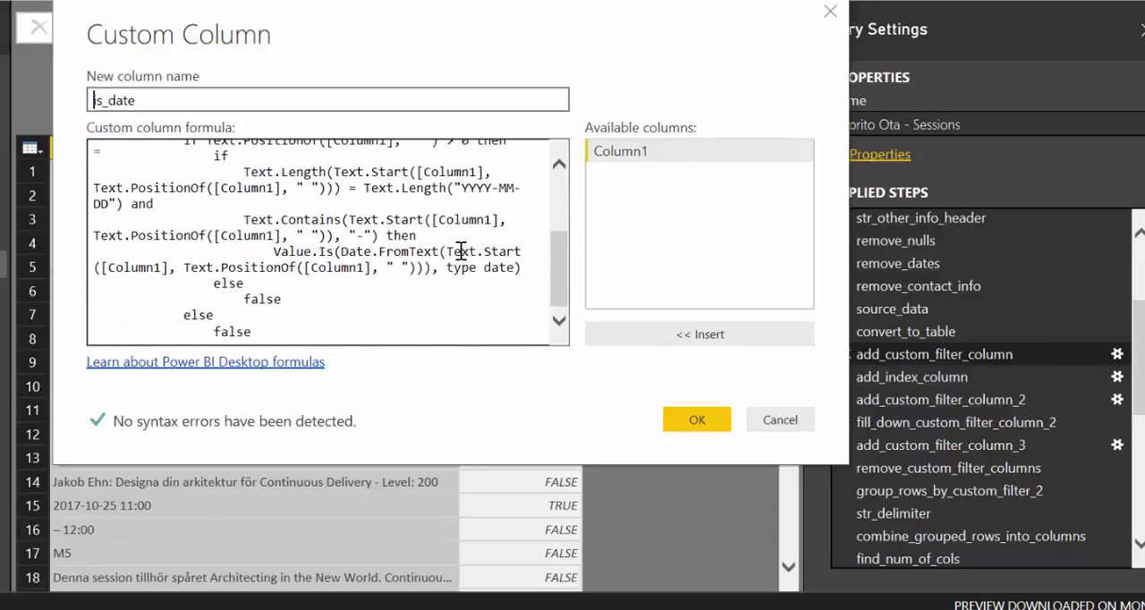
pyautogui.scroll(5, 531, 291)
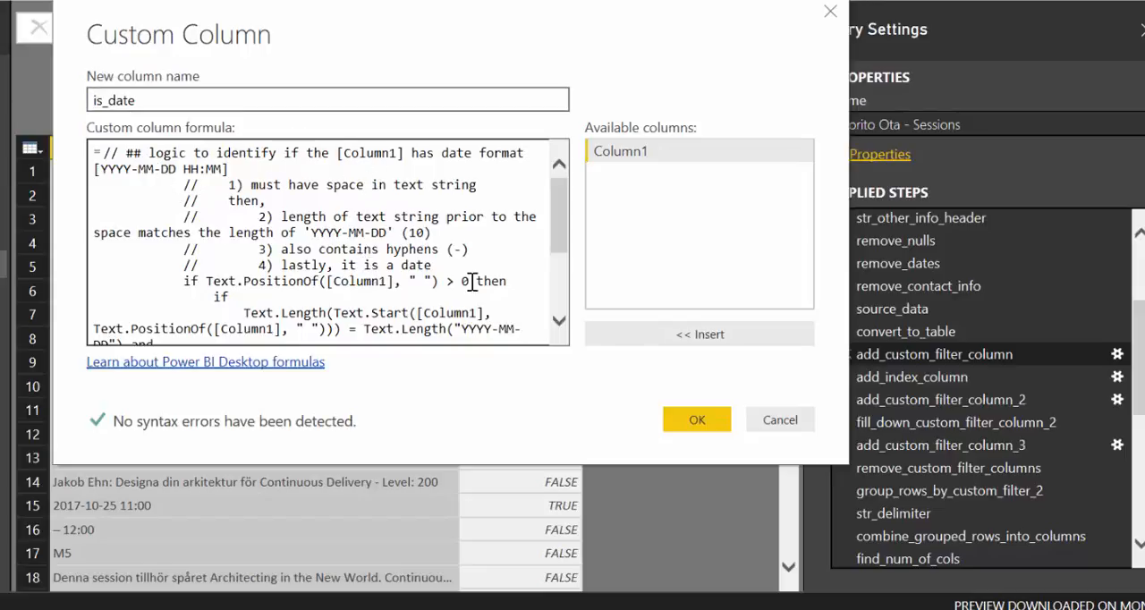
pyautogui.scroll(-2, 393, 254)
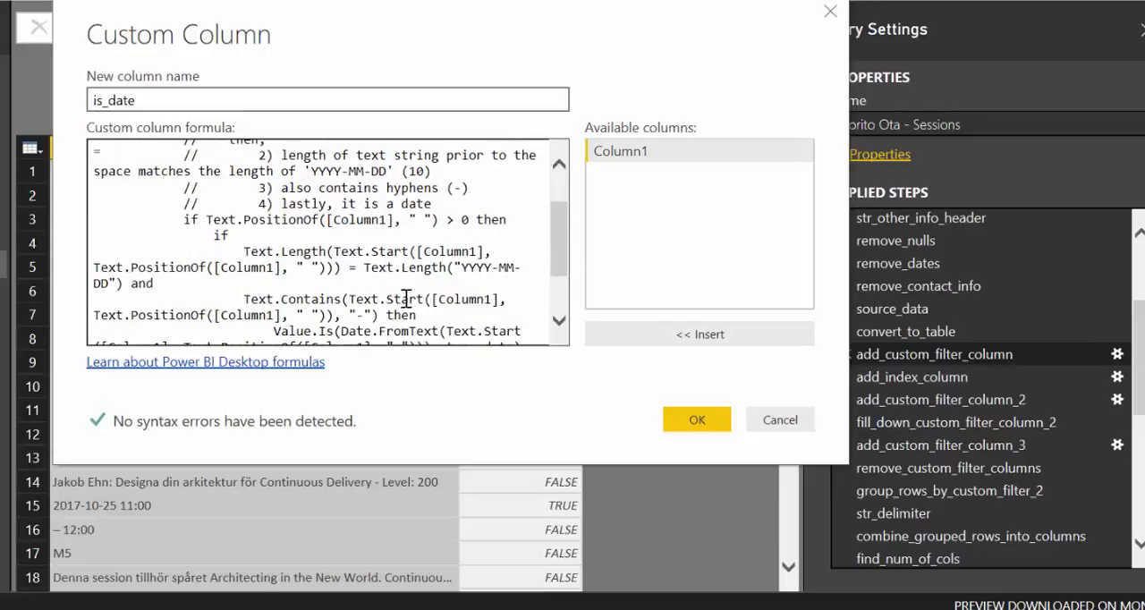
pyautogui.scroll(-2, 405, 300)
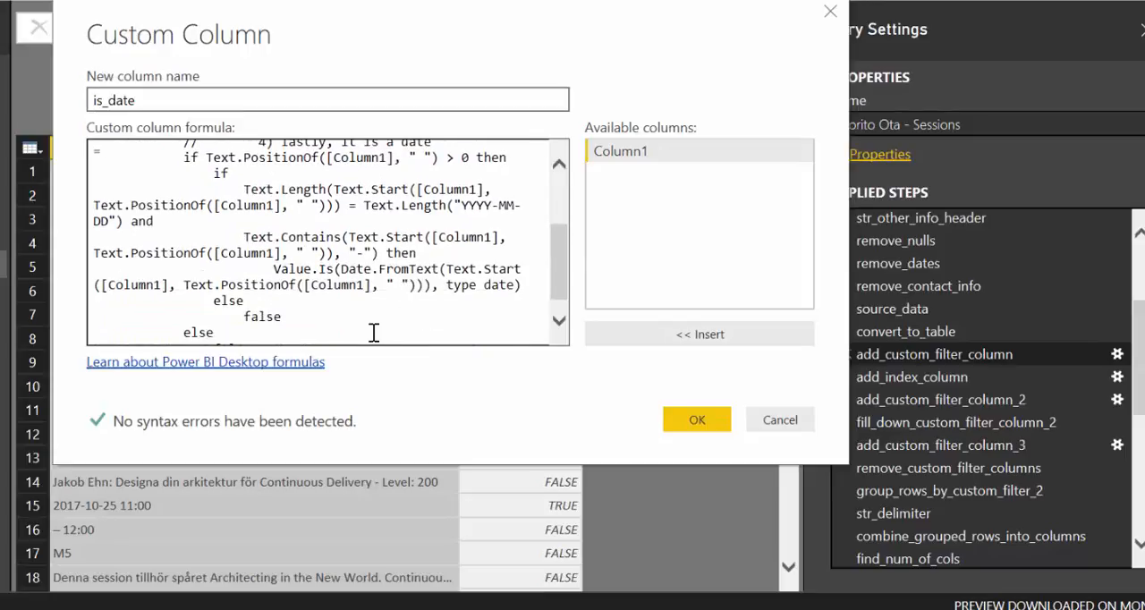
pyautogui.click(794, 429)
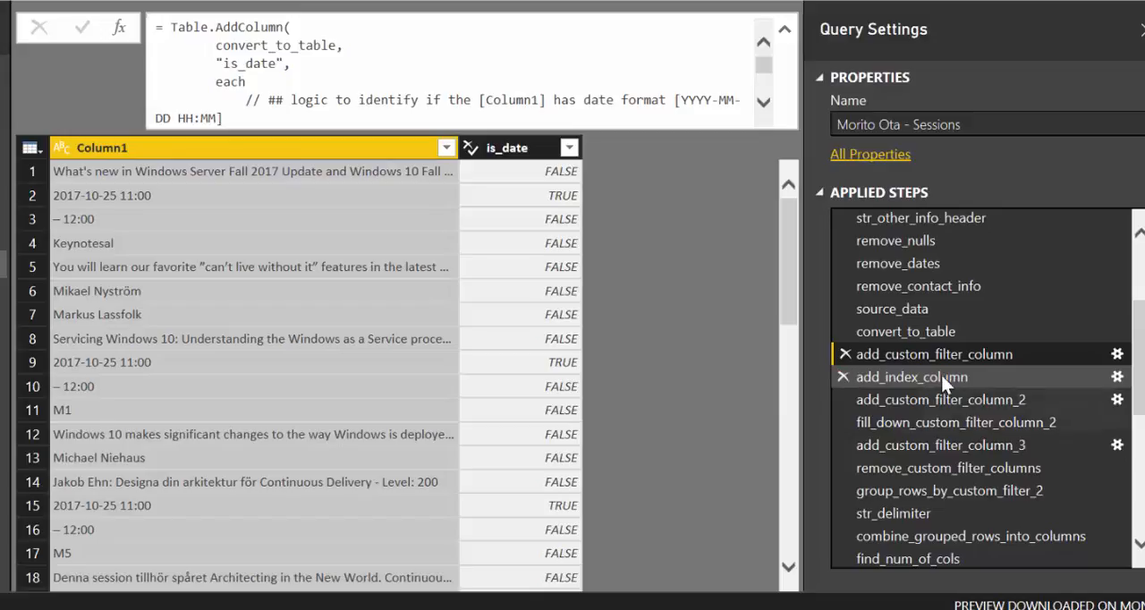
# Review the add_index_column and add_custom_filter_column_2 steps, including their Index and Custom columns
pyautogui.click(963, 383)
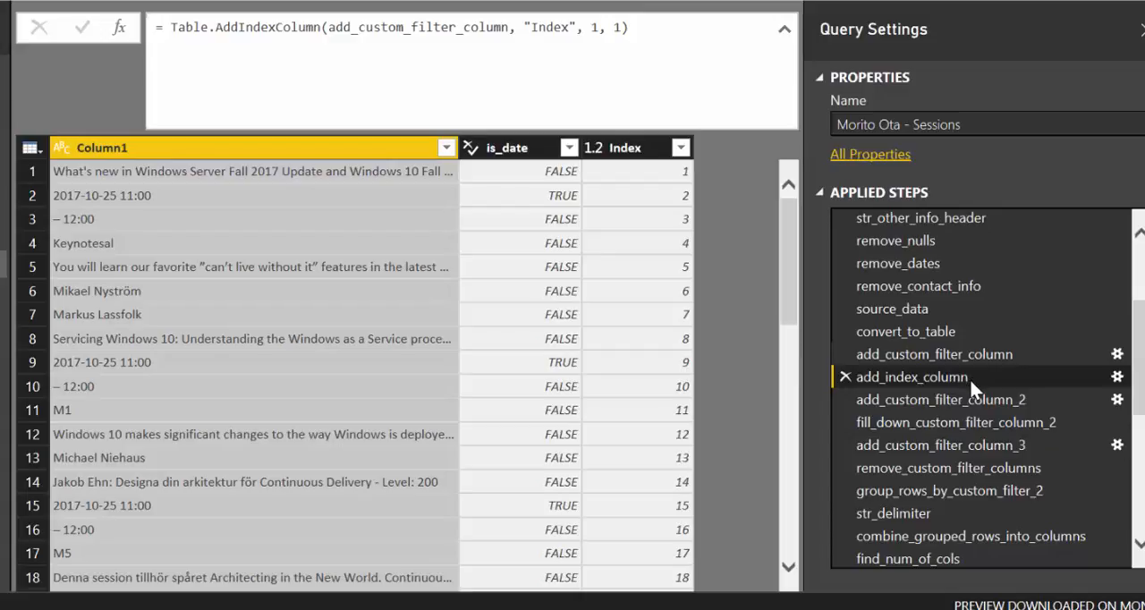
pyautogui.click(965, 399)
pyautogui.moveTo(653, 587); pyautogui.dragTo(769, 589)
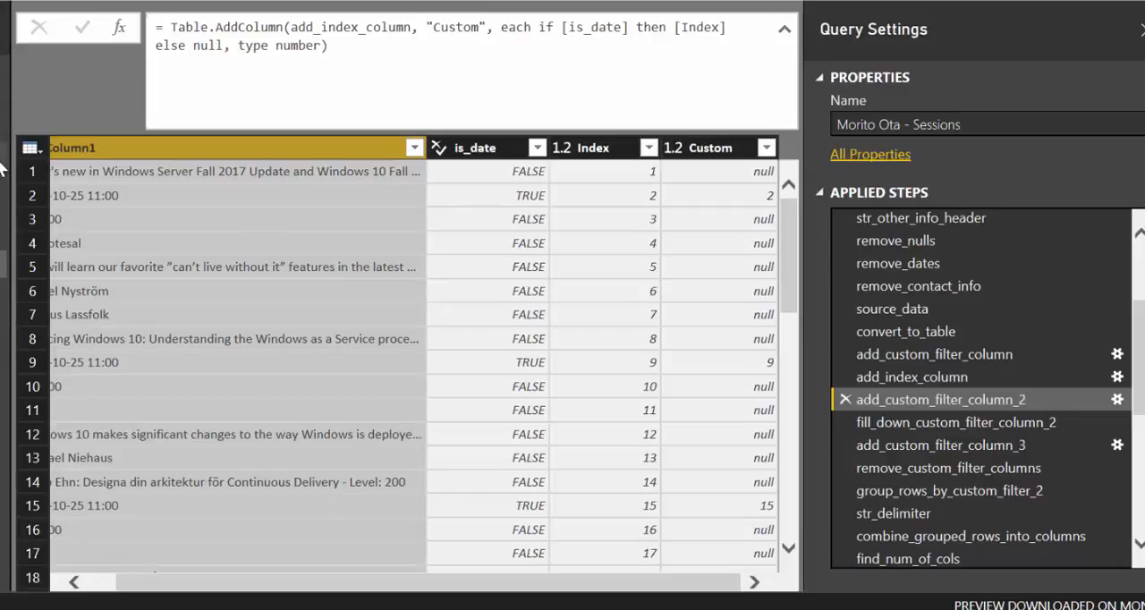
# Compare the Custom column before and after fill_down_custom_filter_column_2, narrowing Column1 so that all columns fit in the preview
pyautogui.click(924, 427)
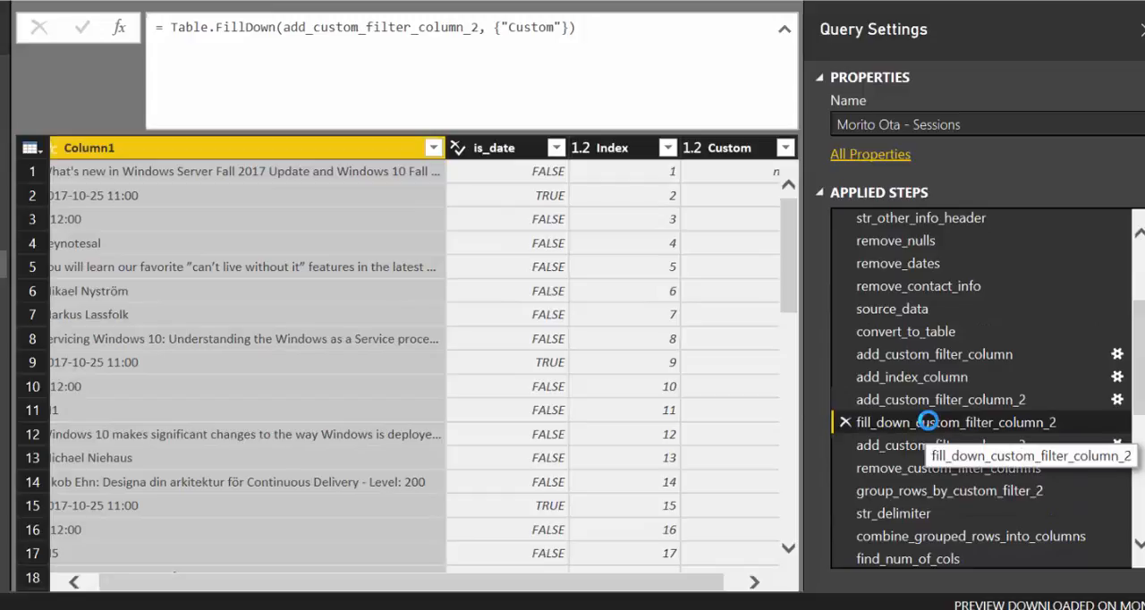
pyautogui.moveTo(706, 589); pyautogui.dragTo(729, 591)
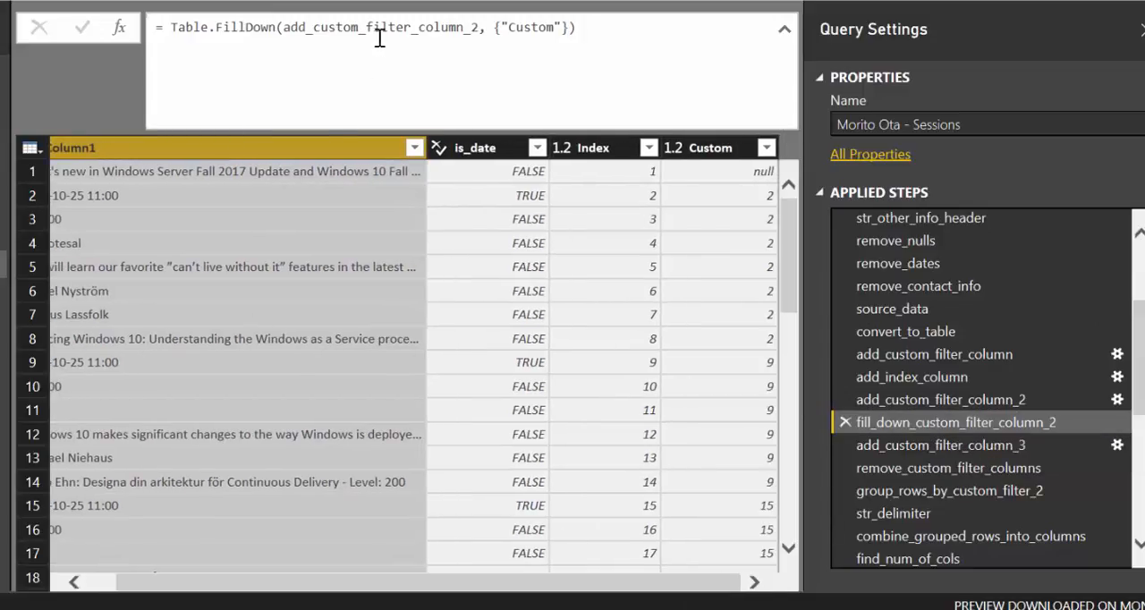
pyautogui.click(944, 400)
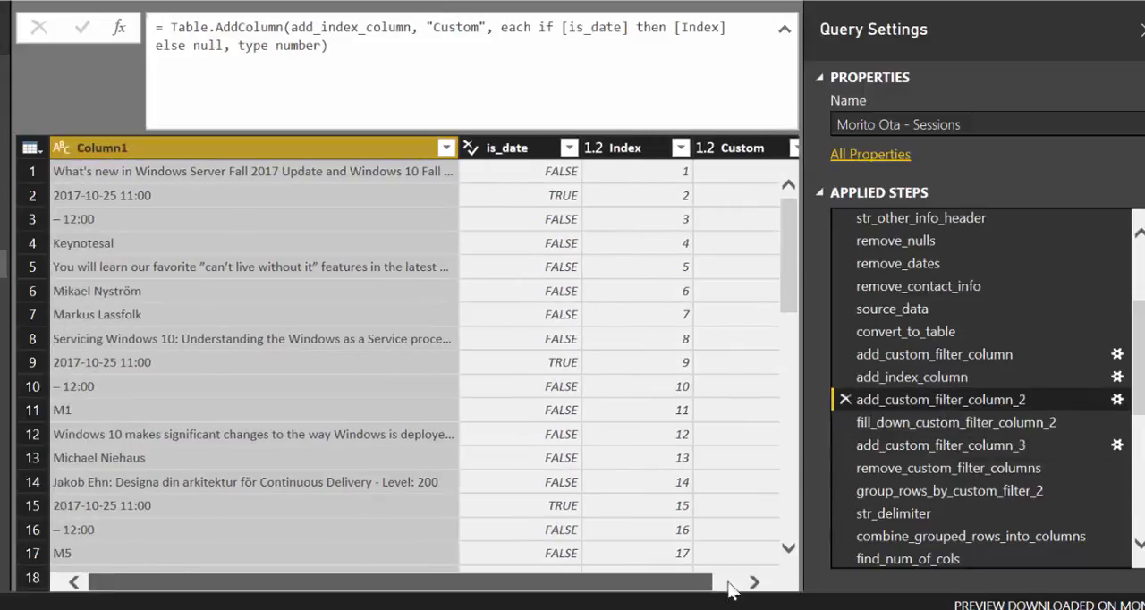
pyautogui.moveTo(710, 582); pyautogui.dragTo(741, 582)
pyautogui.moveTo(427, 147); pyautogui.dragTo(262, 165)
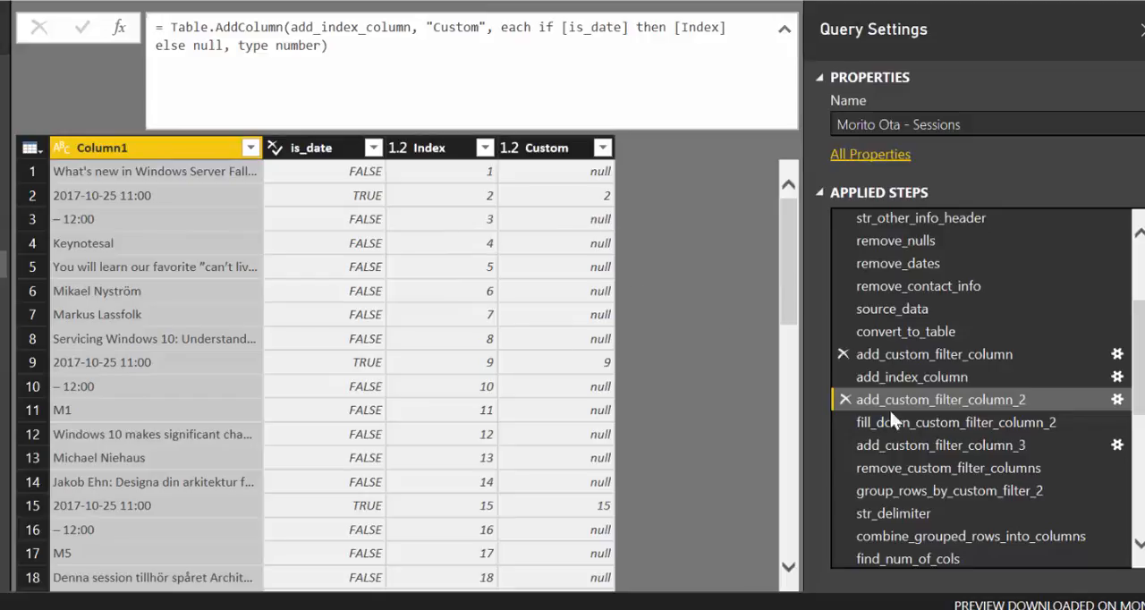
pyautogui.click(913, 422)
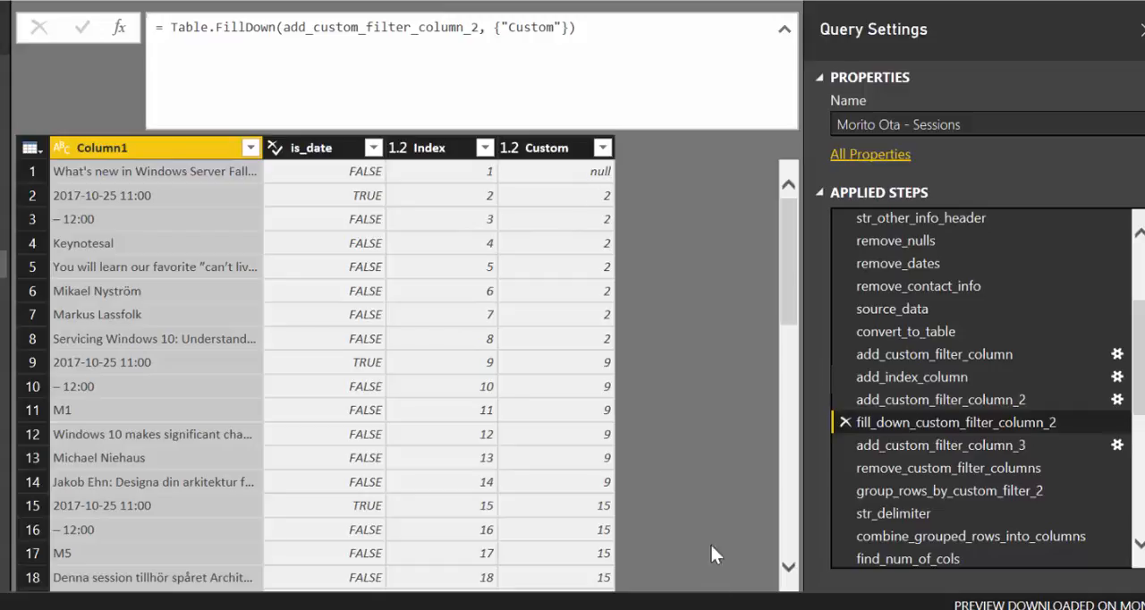
# Examine both branches of the Custom.1 formula in add_custom_filter_column_3's custom column definition, and close it without changes
pyautogui.click(964, 443)
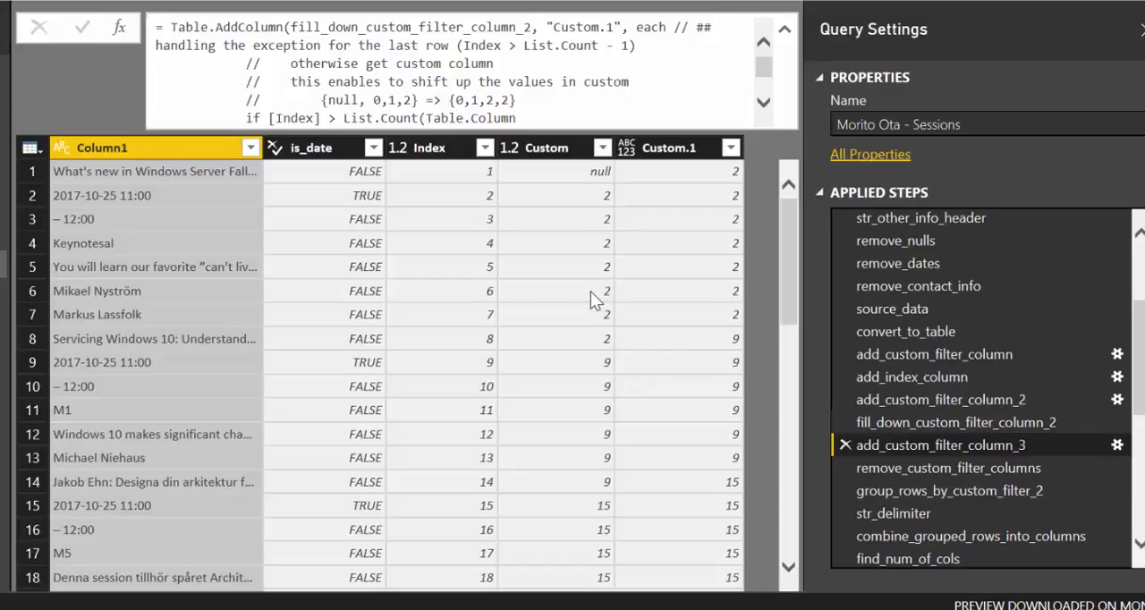
pyautogui.click(1116, 444)
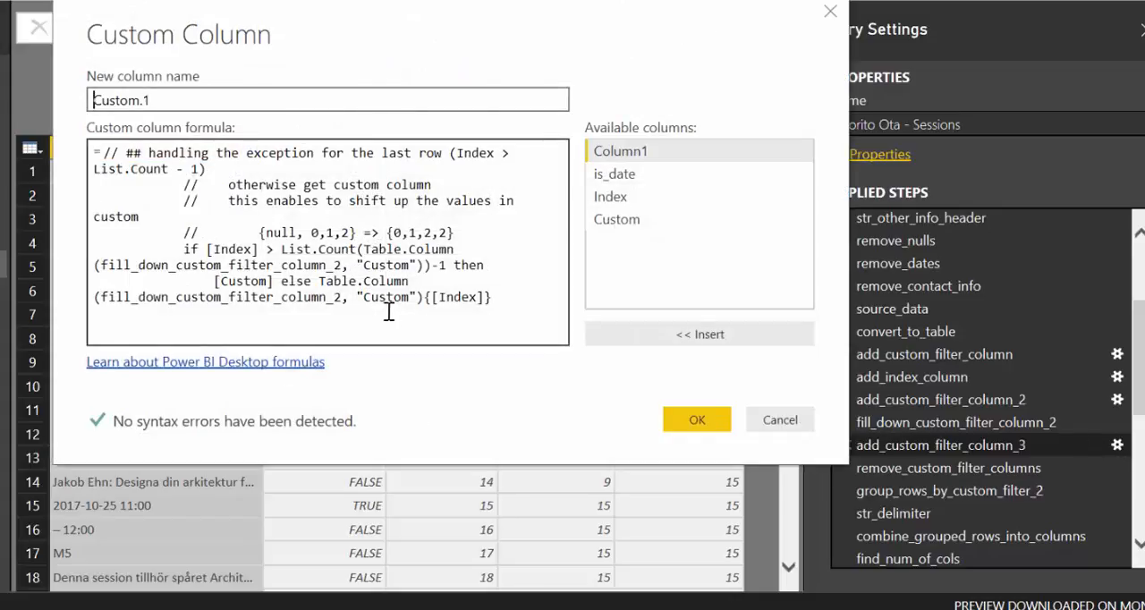
pyautogui.moveTo(319, 282); pyautogui.dragTo(510, 298)
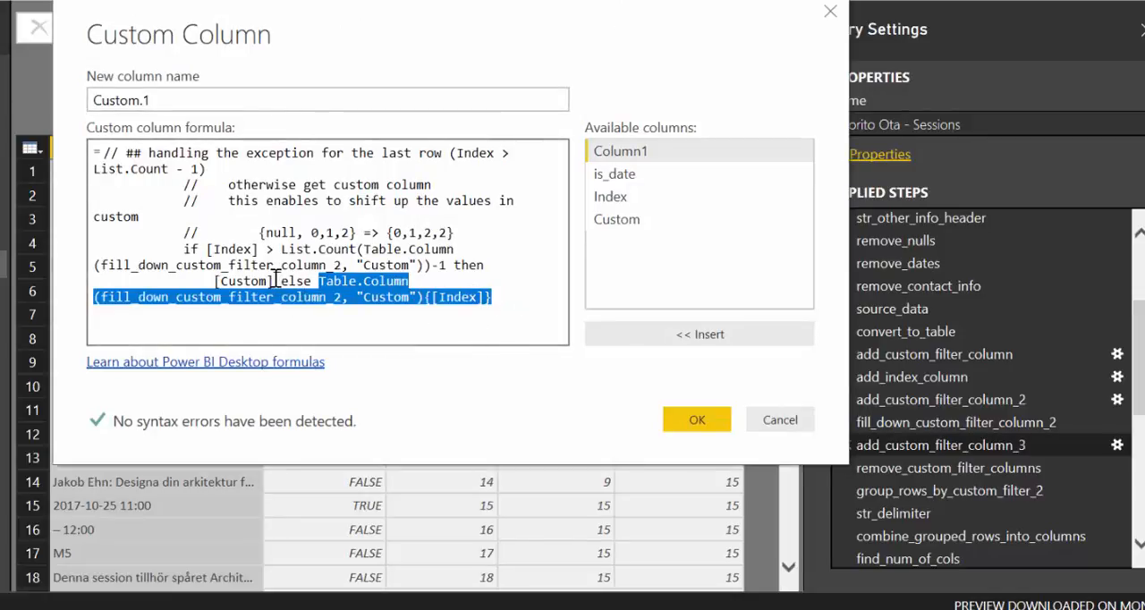
pyautogui.moveTo(184, 250); pyautogui.dragTo(275, 280)
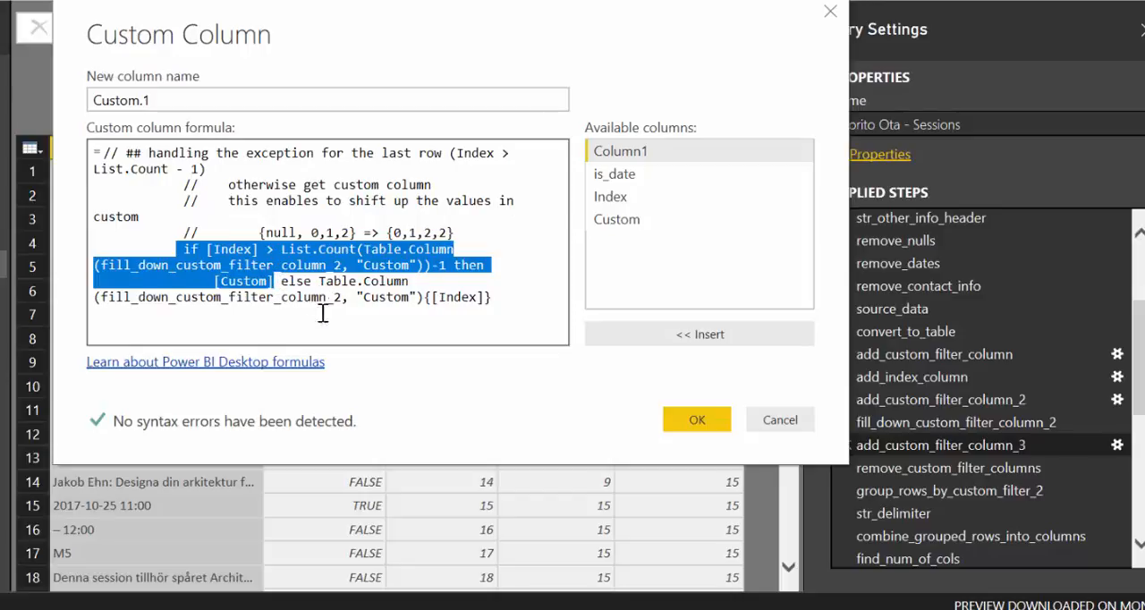
pyautogui.click(780, 420)
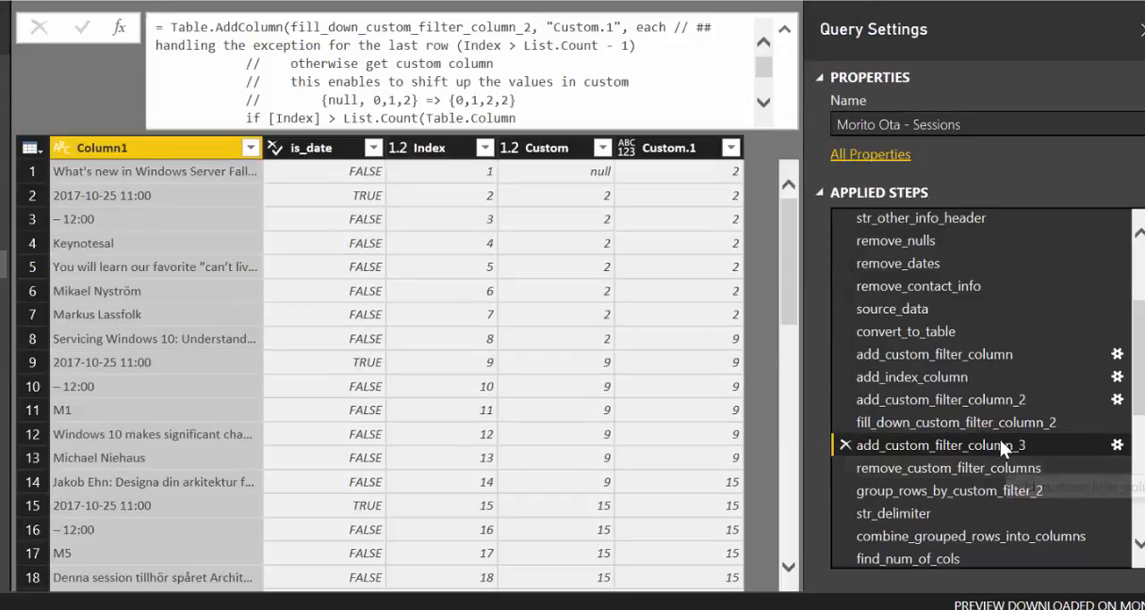
# Review the formulas and output tables of the remove_custom_filter_columns and group_rows_by_custom_filter_2 steps
pyautogui.scroll(-1, 934, 421)
pyautogui.click(947, 413)
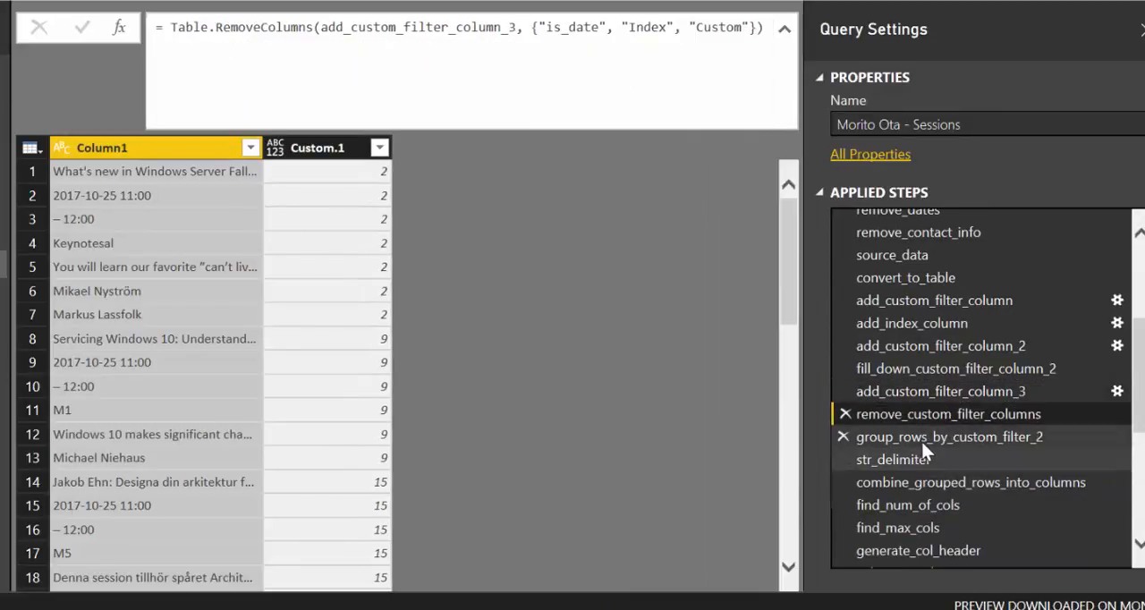
pyautogui.click(923, 438)
pyautogui.click(923, 419)
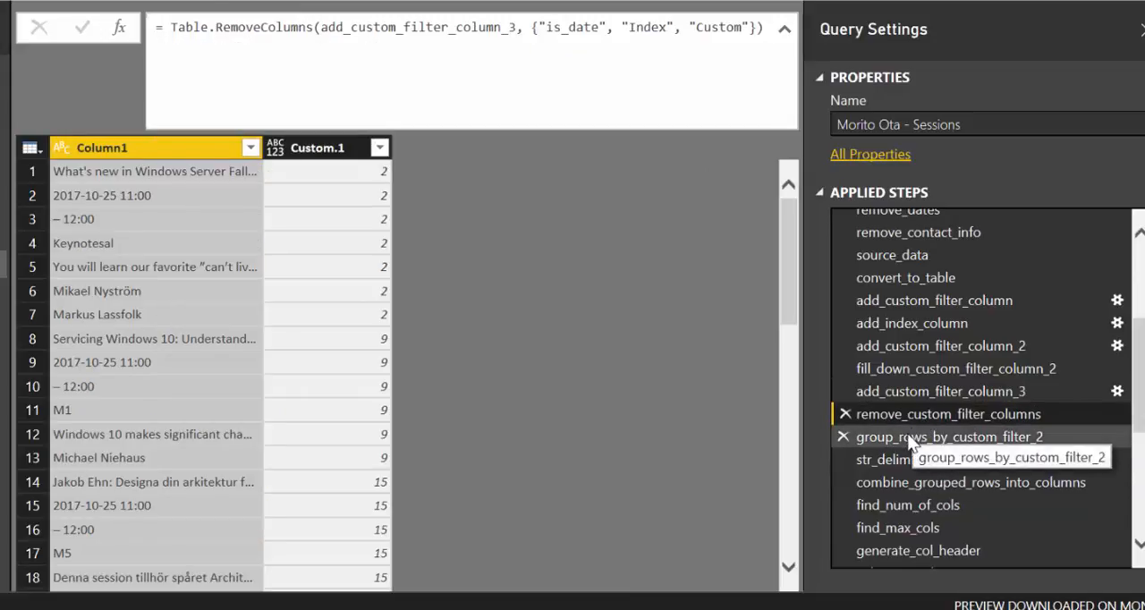
pyautogui.click(911, 438)
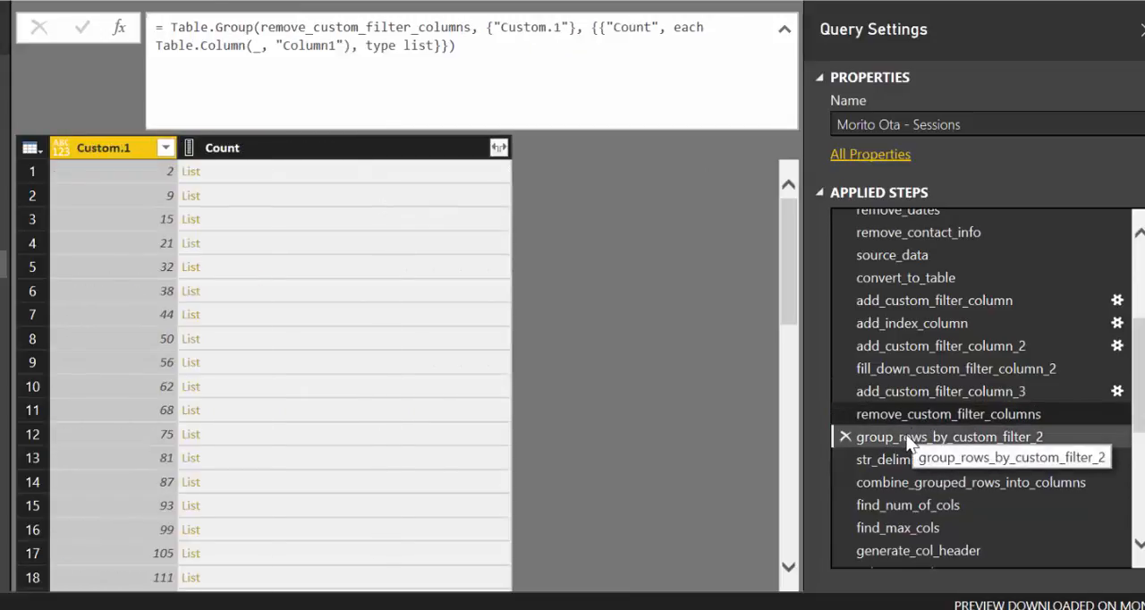
# Preview the nested lists in the first two rows of the grouped Count column and read through their items
pyautogui.click(285, 174)
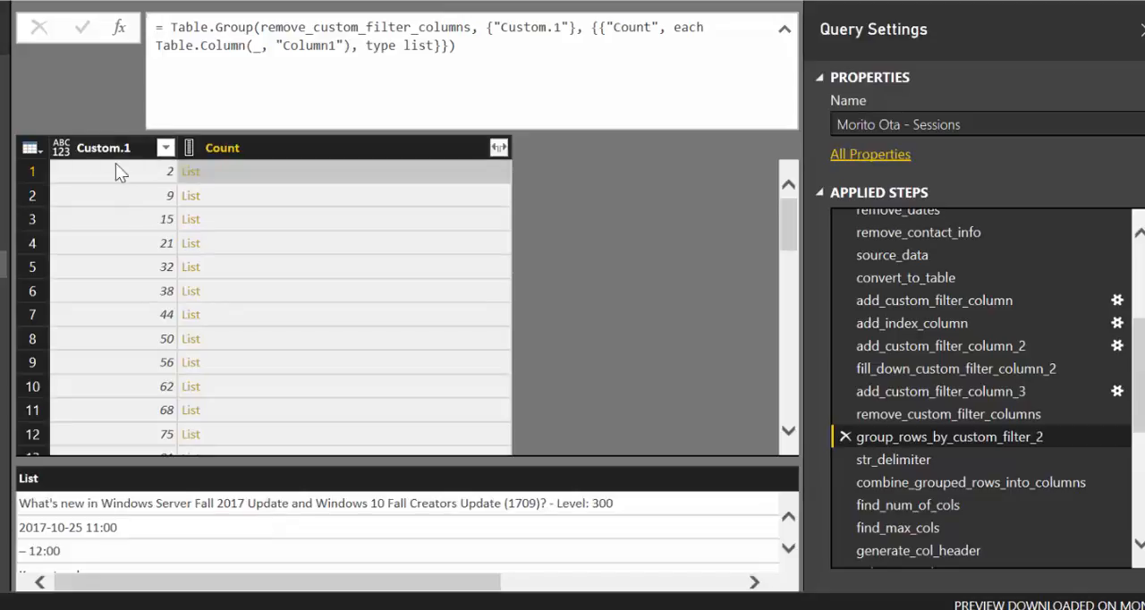
pyautogui.scroll(-1, 244, 532)
pyautogui.scroll(-1, 246, 530)
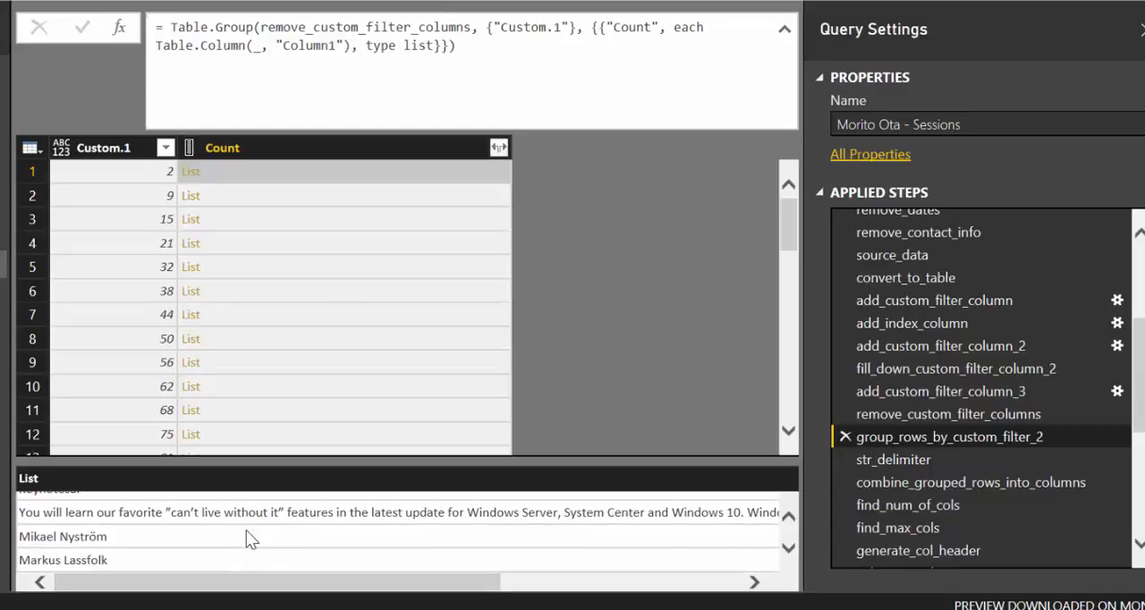
pyautogui.scroll(2, 235, 528)
pyautogui.click(261, 195)
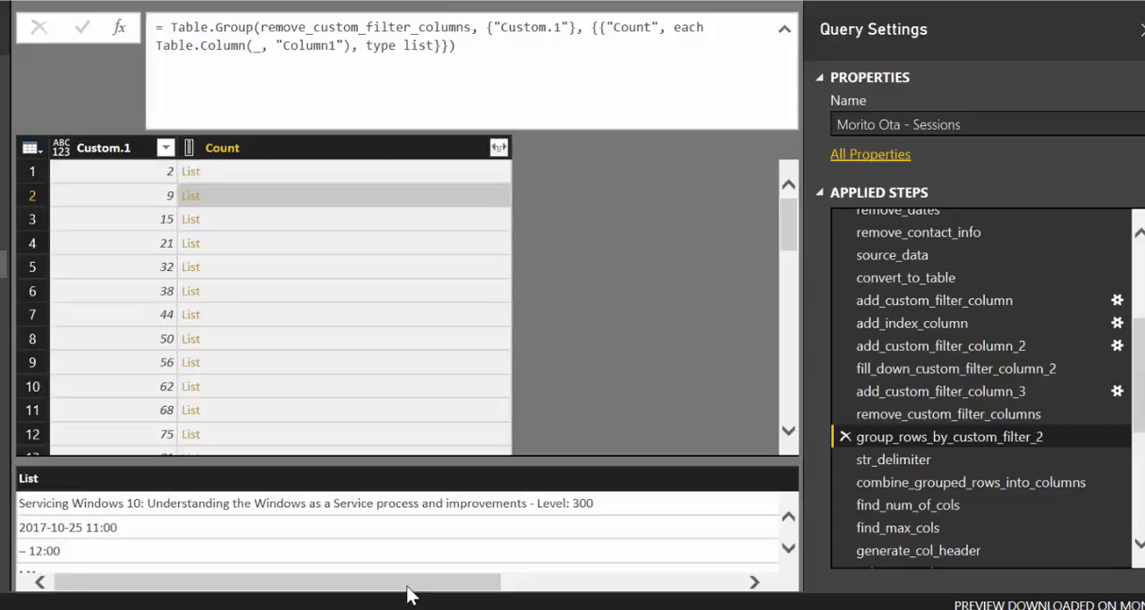
pyautogui.scroll(-3, 398, 543)
pyautogui.scroll(3, 380, 532)
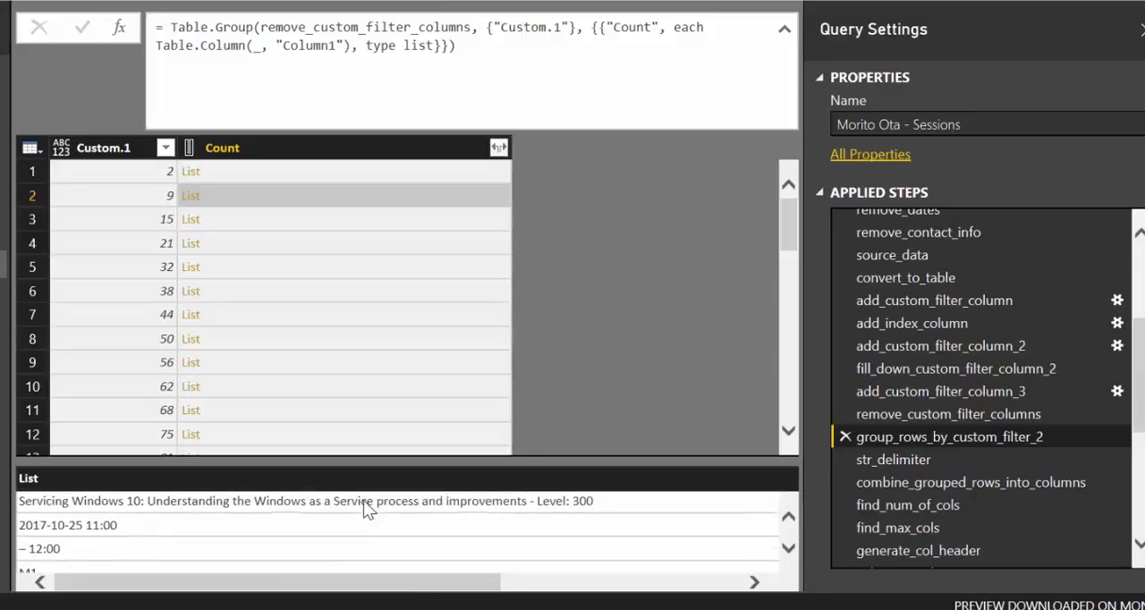
# View the str_delimiter and combine_grouped_rows_into_columns steps, reload the latter's preview, and read the full combined text in the first Count row
pyautogui.click(930, 458)
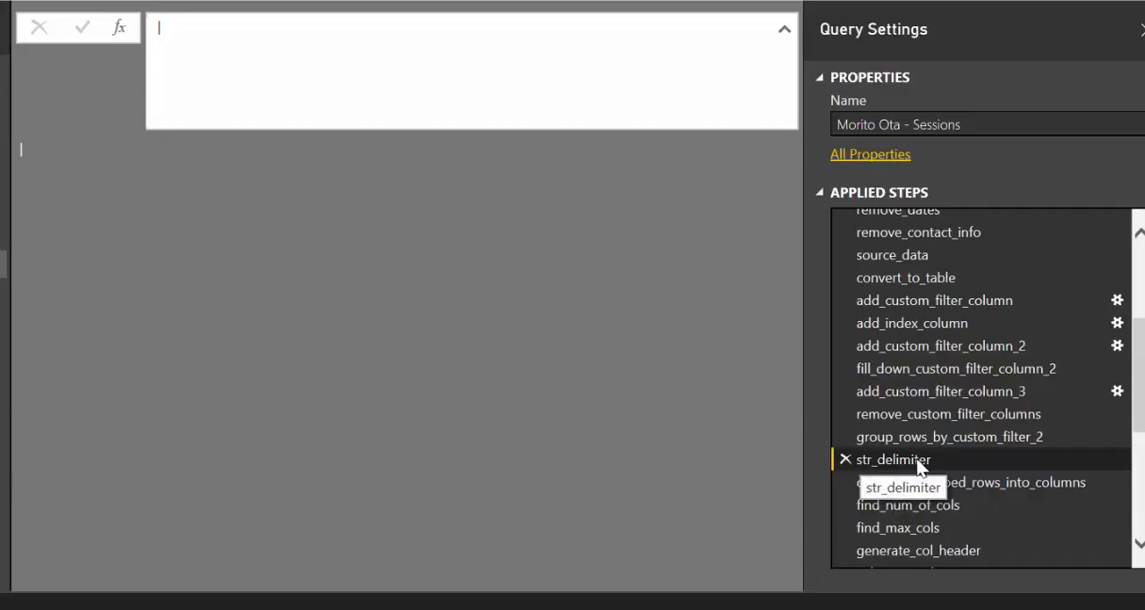
pyautogui.click(991, 482)
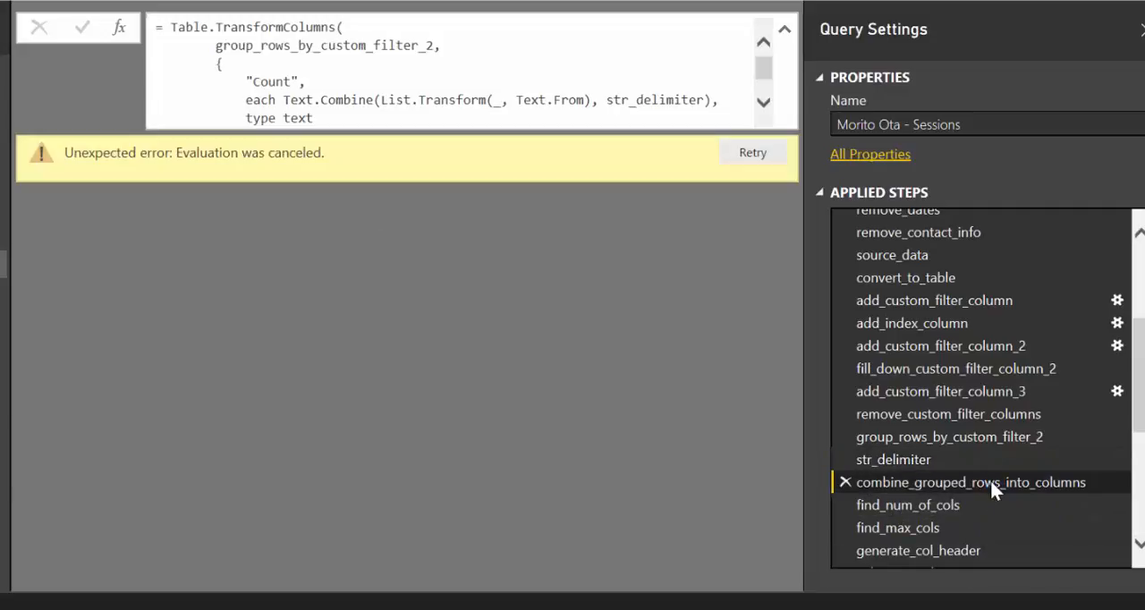
pyautogui.click(738, 155)
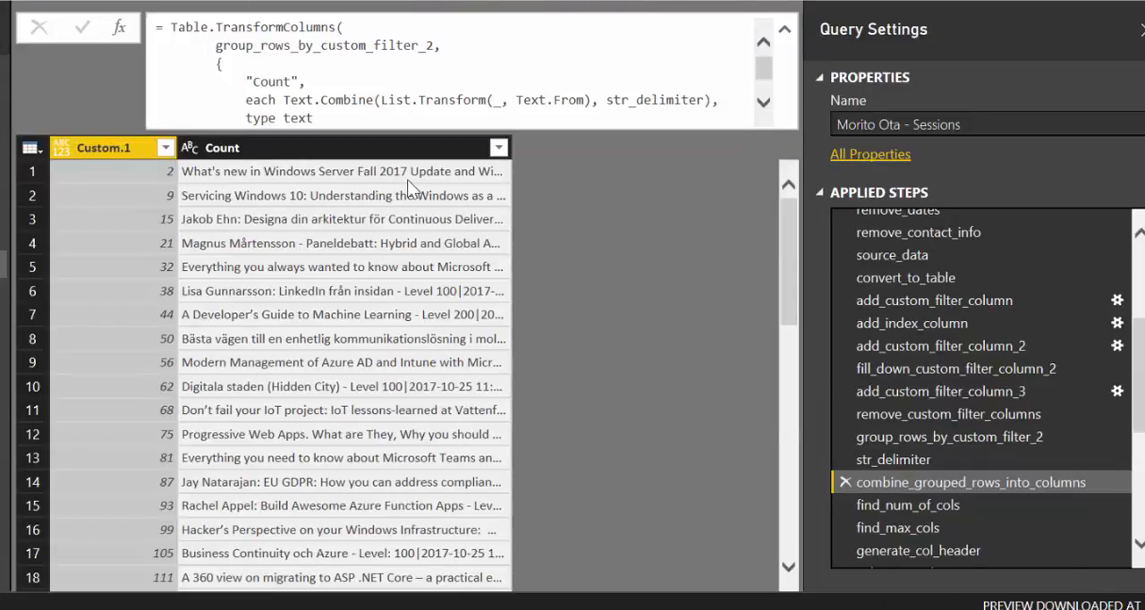
pyautogui.click(407, 179)
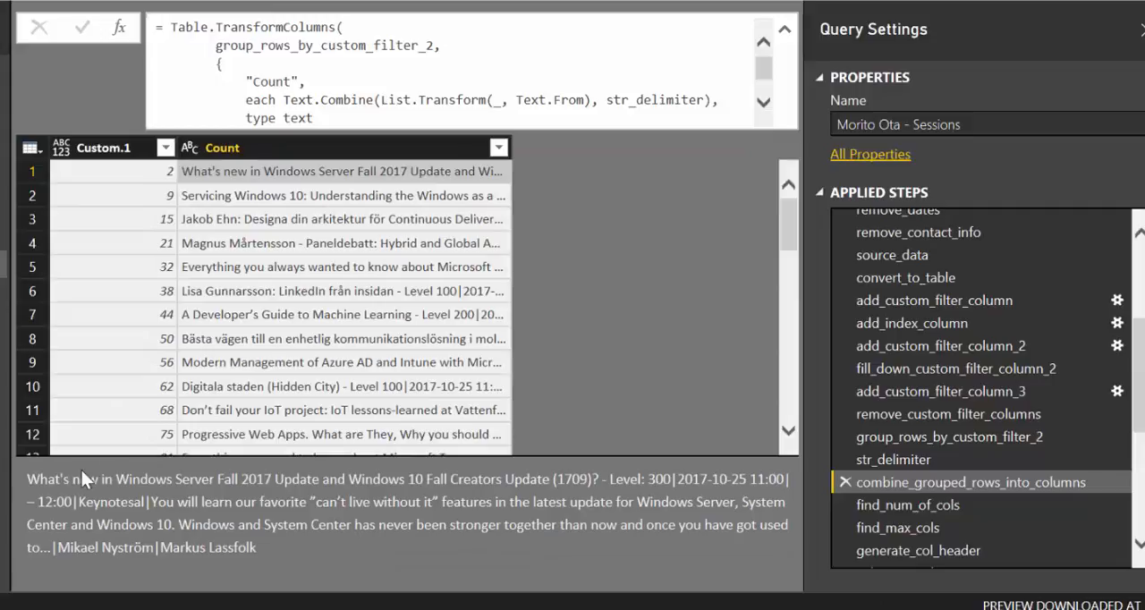
# Read through the delimited parts of the first Count row's combined text, highlighting the session title, start date and time, and room
pyautogui.moveTo(40, 476); pyautogui.dragTo(670, 483)
pyautogui.click(673, 481)
pyautogui.moveTo(680, 479); pyautogui.dragTo(785, 482)
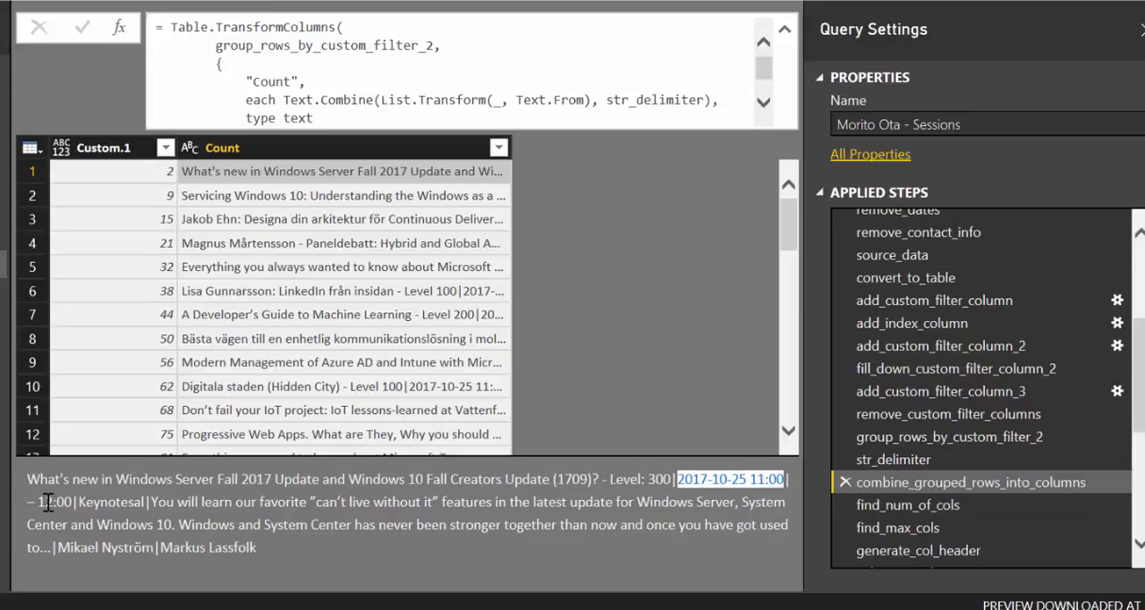
pyautogui.moveTo(37, 502); pyautogui.dragTo(120, 501)
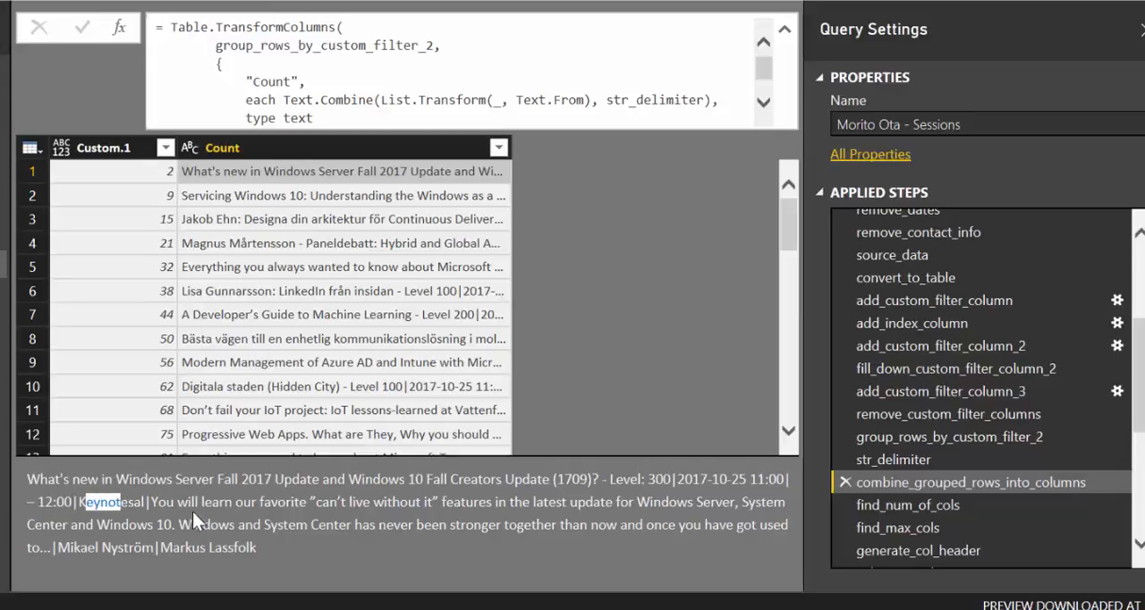
pyautogui.click(146, 502)
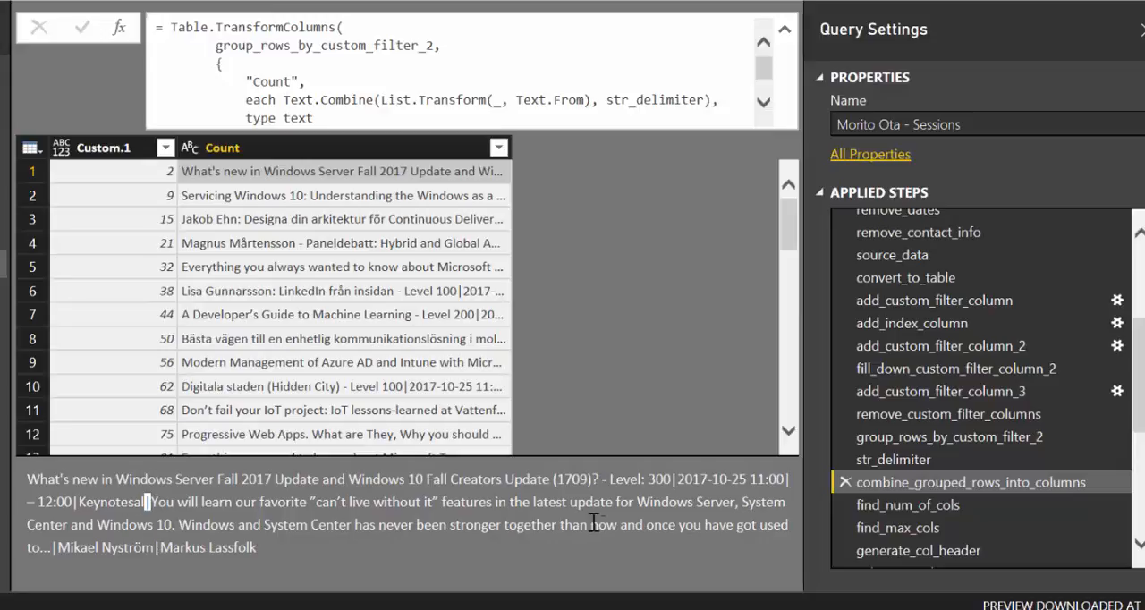
# Review the find_num_of_cols step's formula and look through its list of column counts per row
pyautogui.click(930, 504)
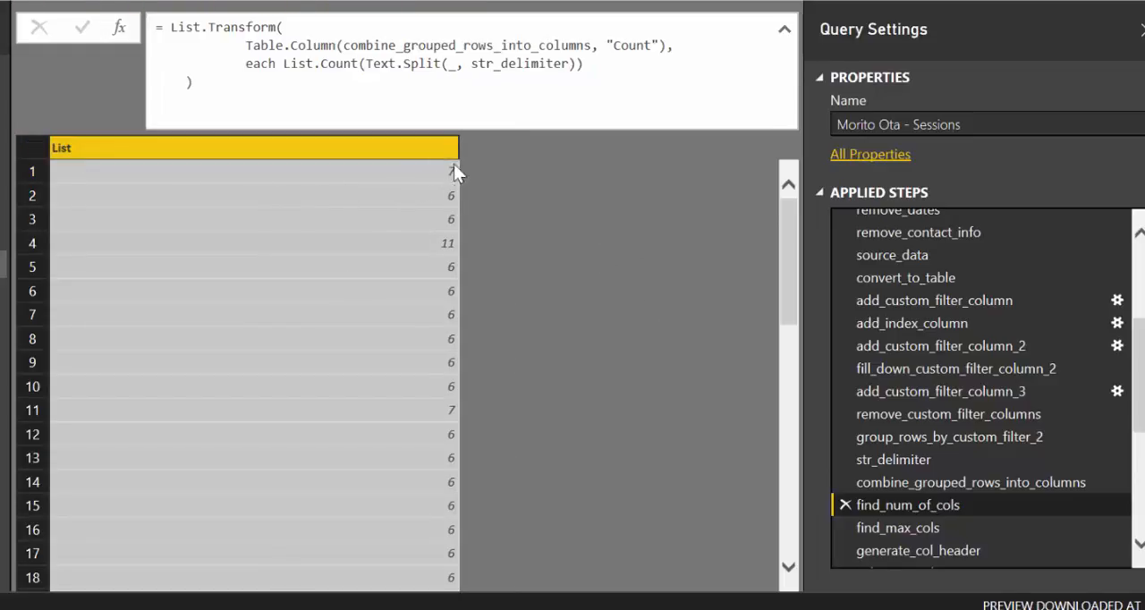
pyautogui.scroll(-14, 447, 278)
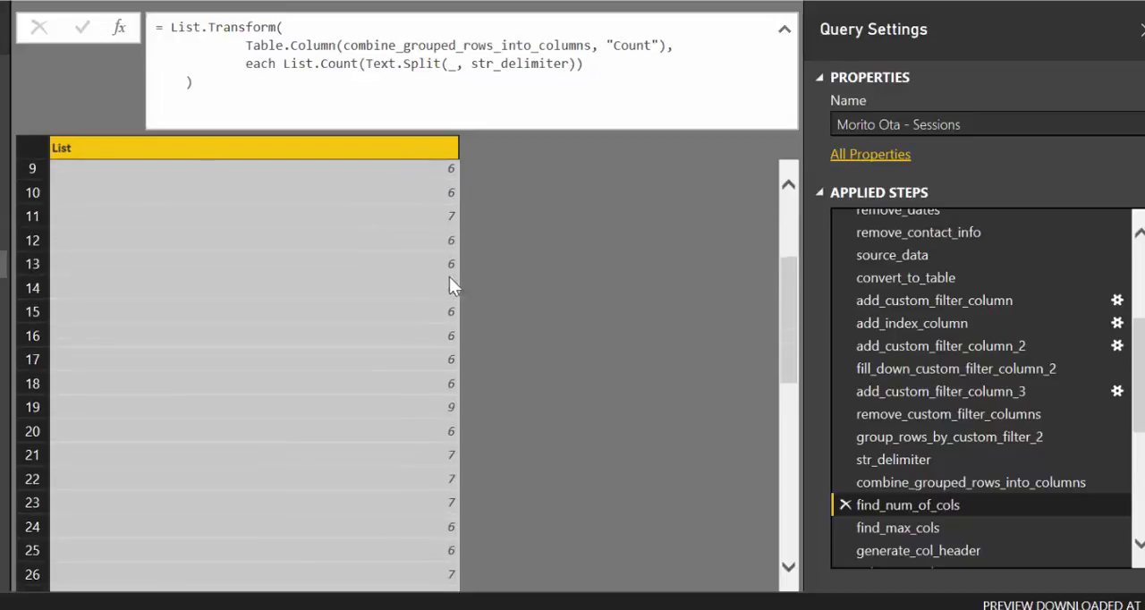
pyautogui.scroll(-7, 429, 344)
pyautogui.scroll(8, 554, 394)
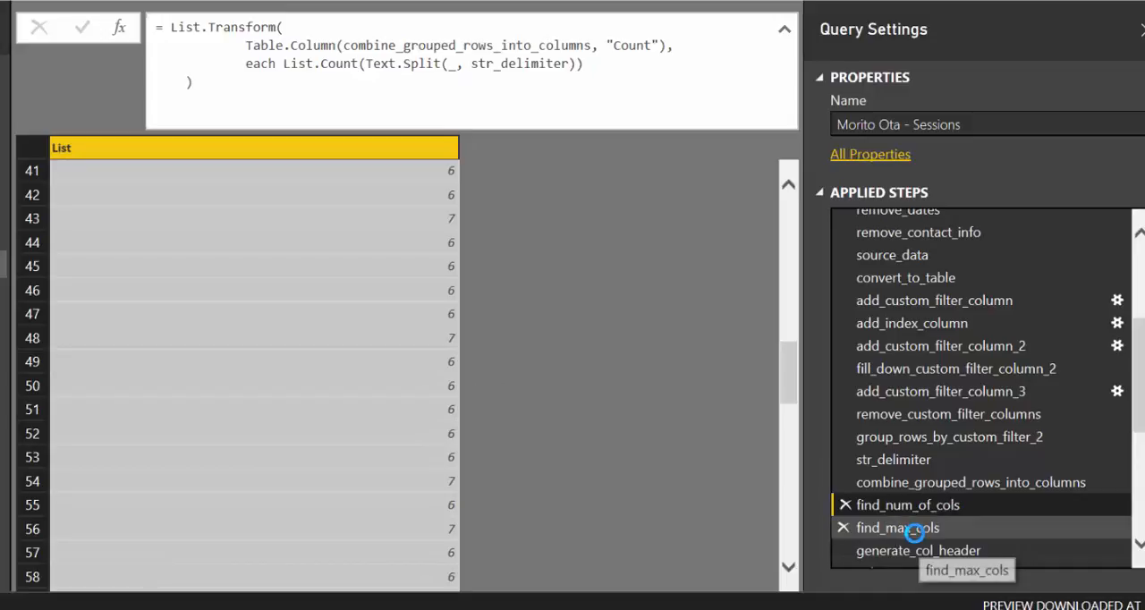
# Compare the find_num_of_cols, find_max_cols and generate_col_header steps to see how the generated column names depend on the maximum count
pyautogui.click(889, 528)
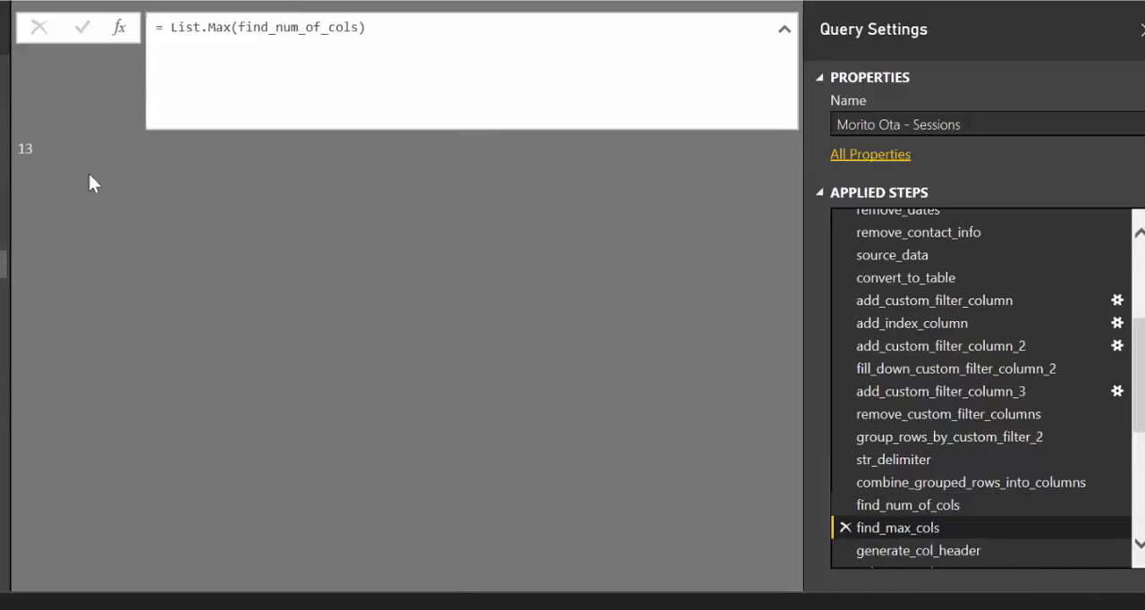
pyautogui.click(927, 551)
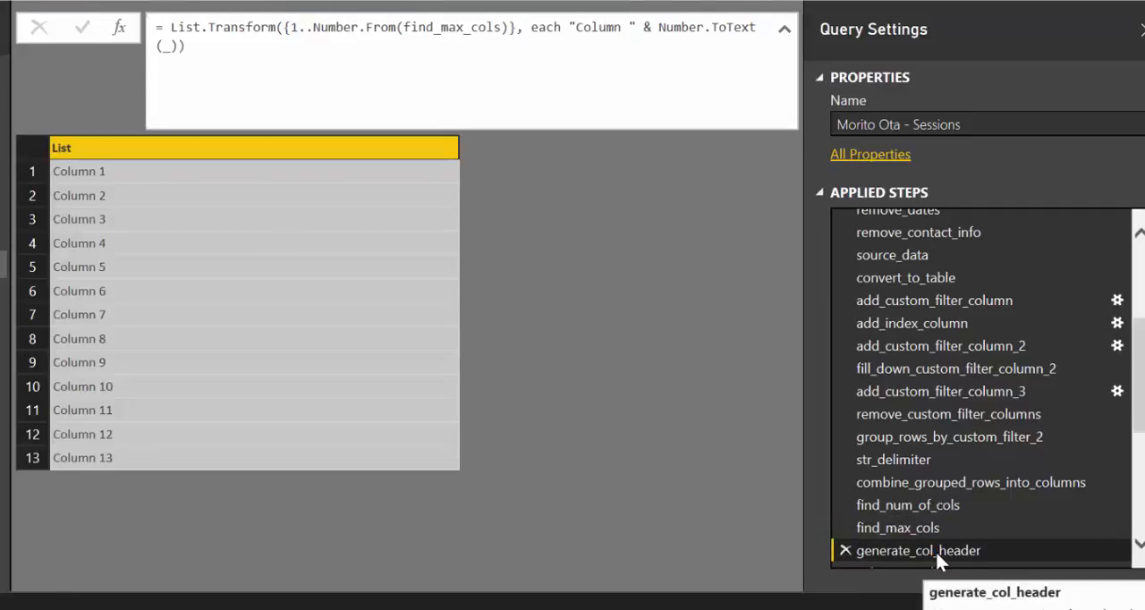
pyautogui.click(910, 525)
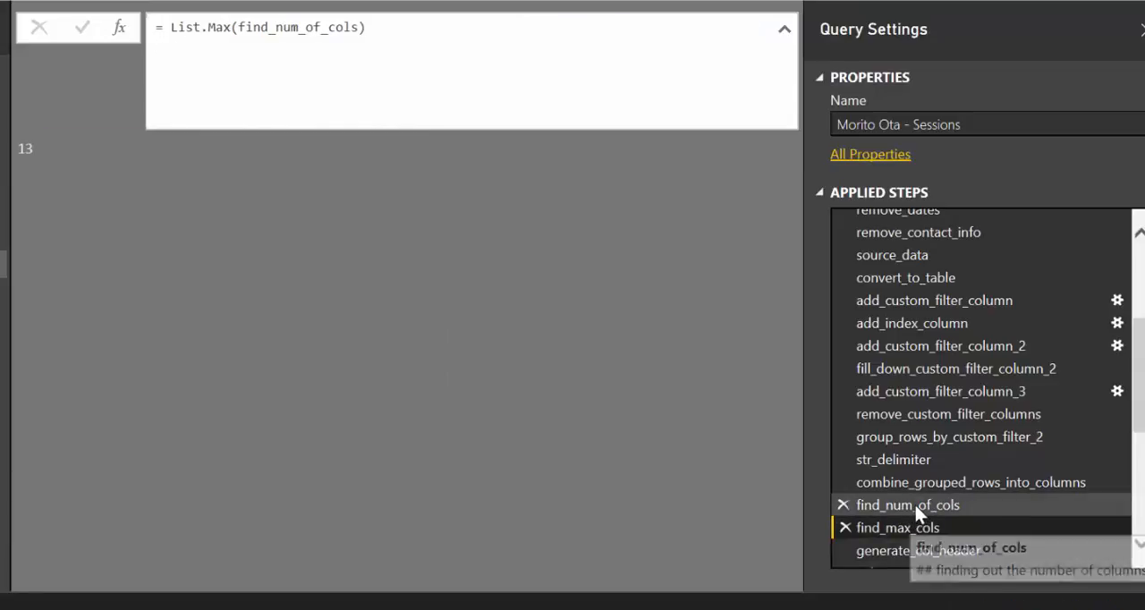
pyautogui.click(912, 506)
pyautogui.click(901, 525)
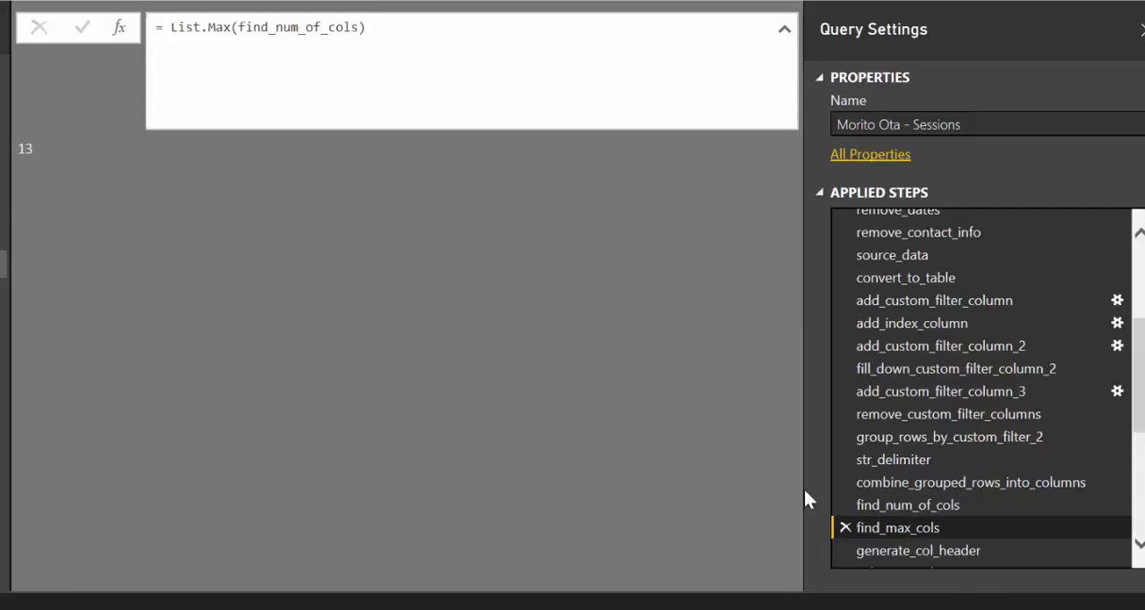
pyautogui.click(921, 548)
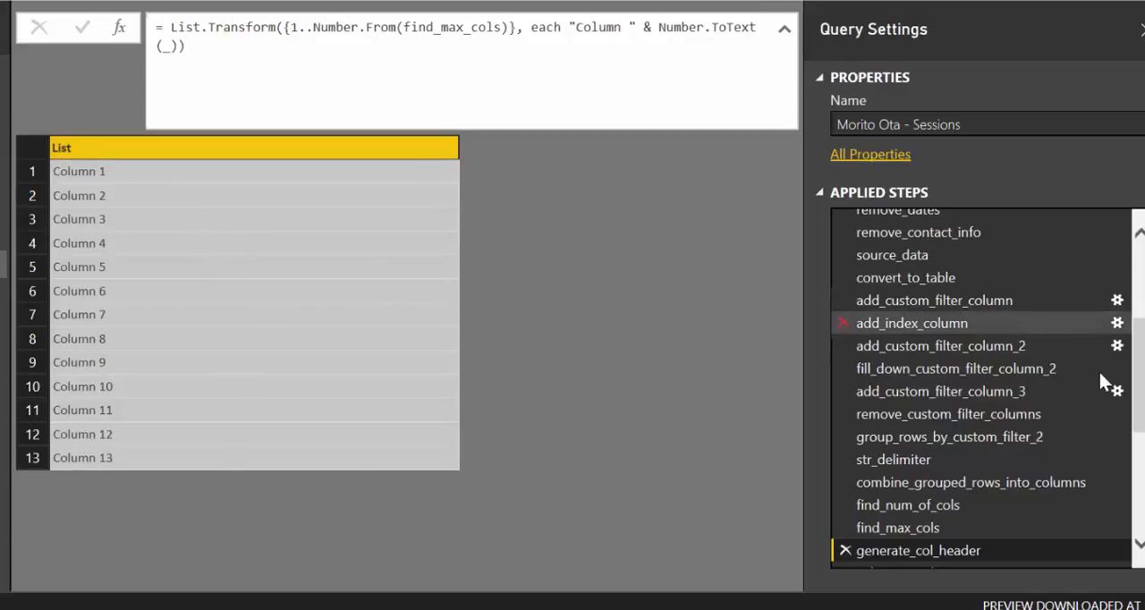
# Examine the split_into_columns step's output and description, closing its properties without changes, and highlight the generate_col_header argument in its formula
pyautogui.scroll(-3, 1086, 369)
pyautogui.click(912, 357)
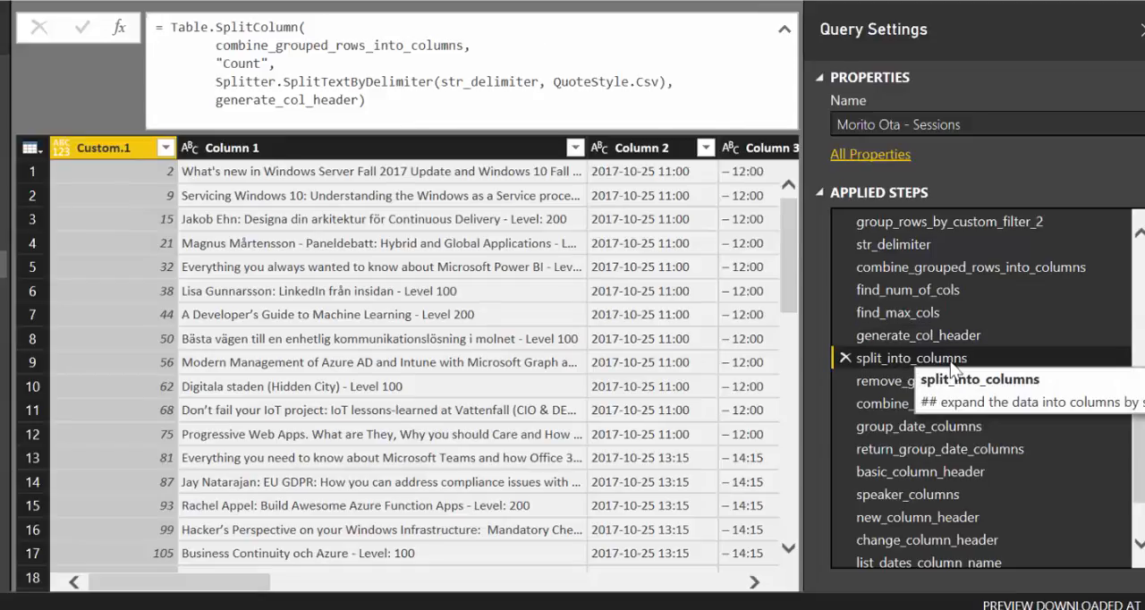
pyautogui.rightClick(897, 355)
pyautogui.click(985, 592)
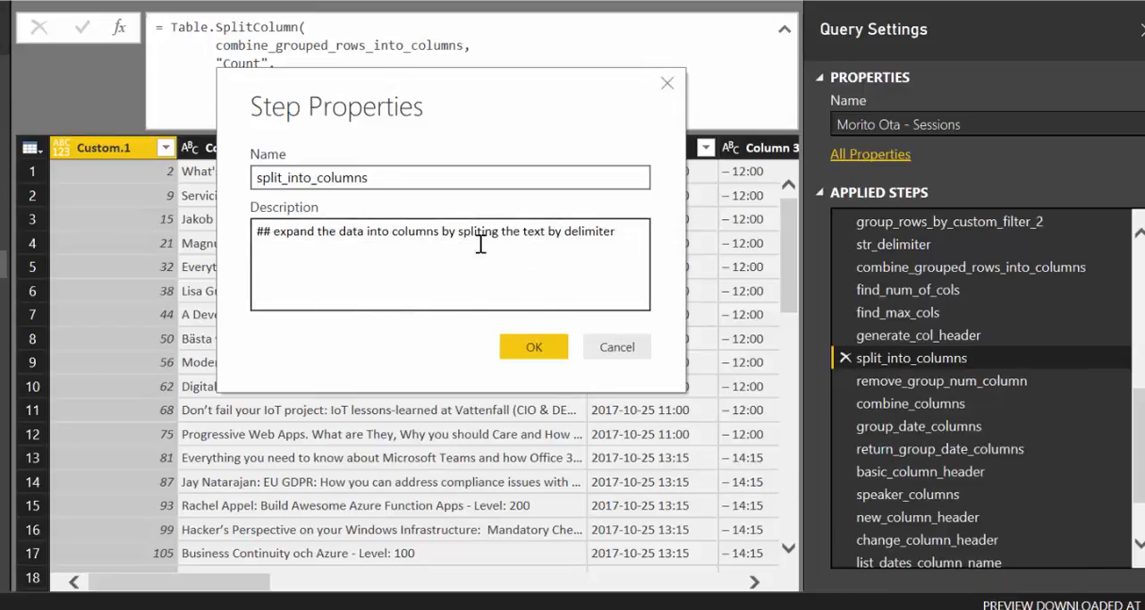
pyautogui.click(634, 343)
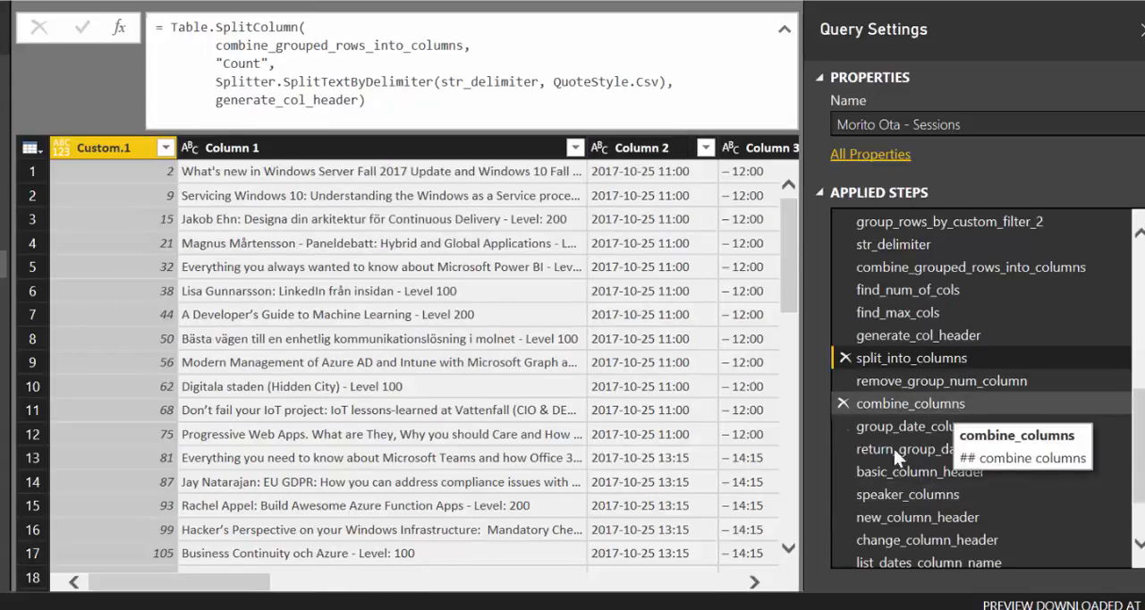
pyautogui.moveTo(260, 581); pyautogui.dragTo(125, 592)
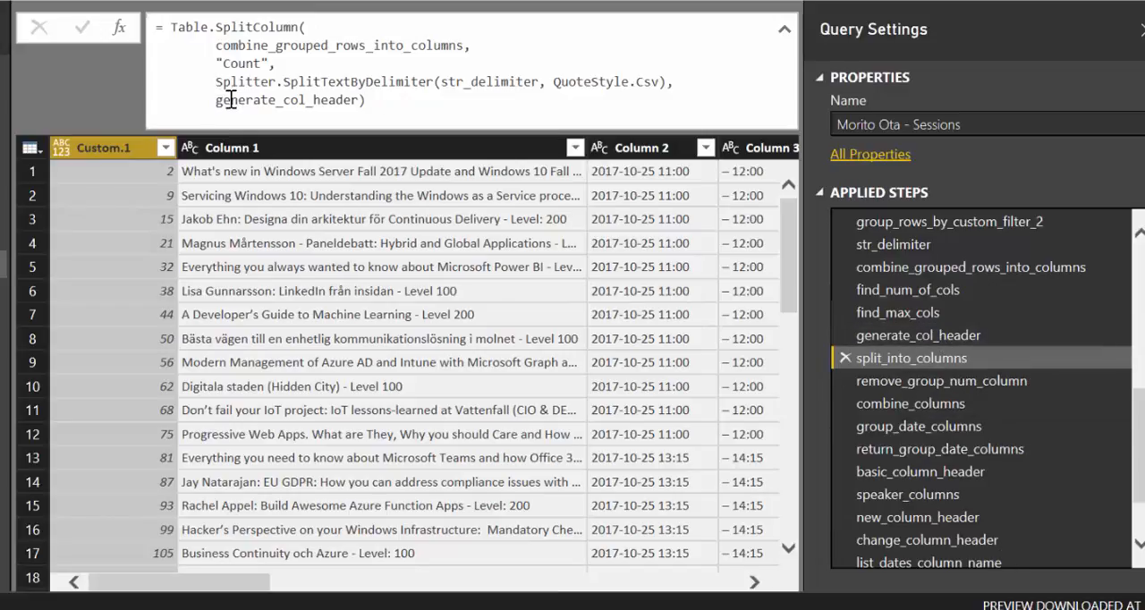
pyautogui.moveTo(217, 99); pyautogui.dragTo(357, 104)
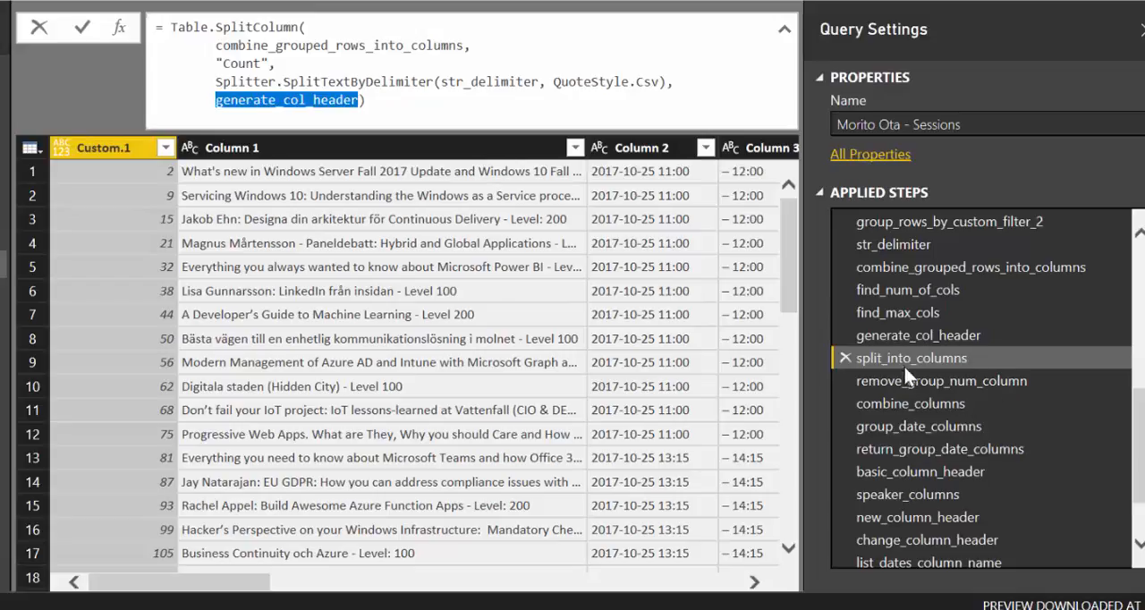
# Review the remove_group_num_column and combine_columns steps, and preview the full text in the first Merged row
pyautogui.click(926, 384)
pyautogui.click(921, 382)
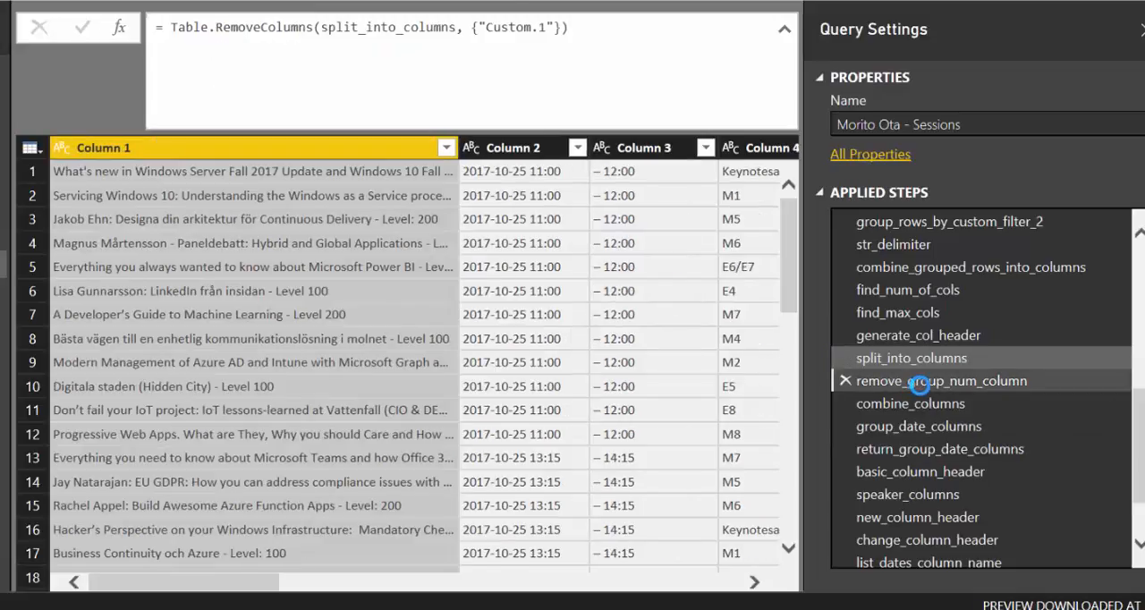
pyautogui.press('Up')
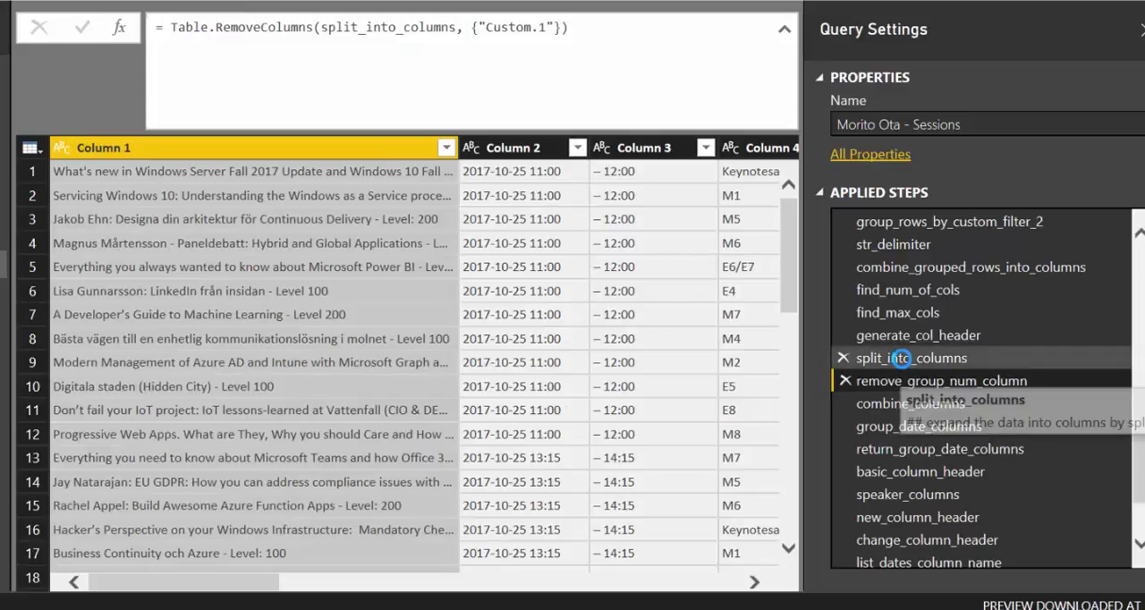
pyautogui.press('Down')
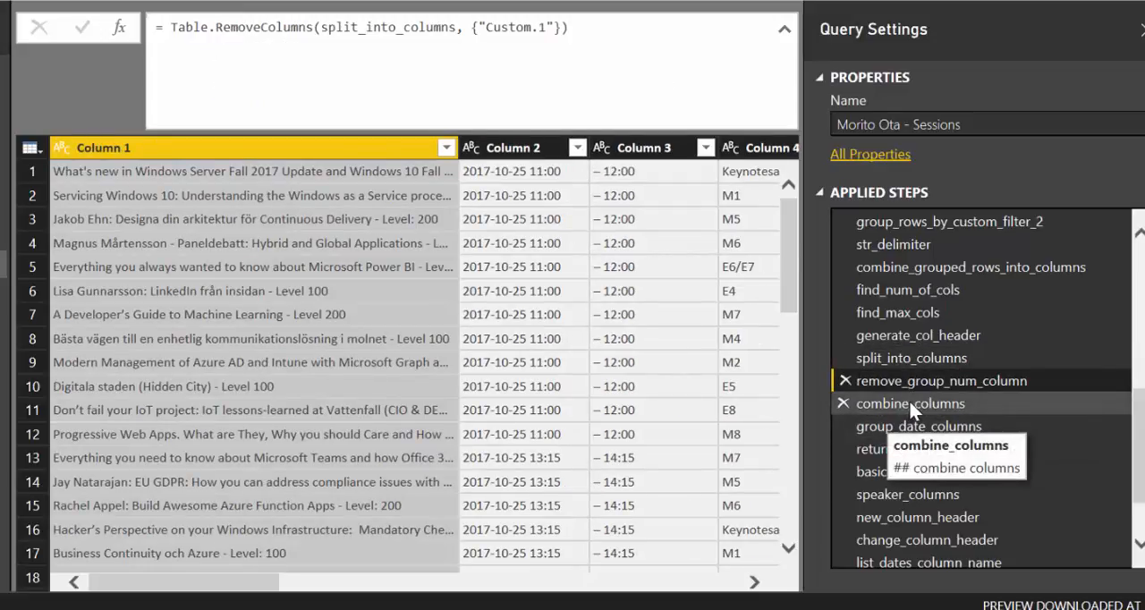
pyautogui.click(910, 407)
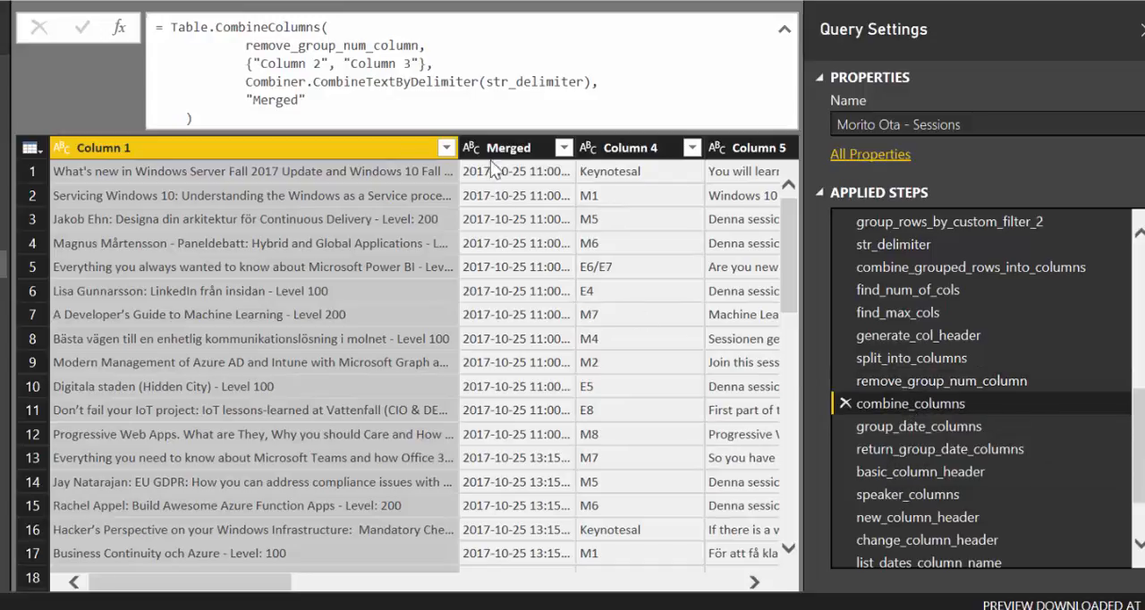
pyautogui.click(521, 151)
pyautogui.click(517, 176)
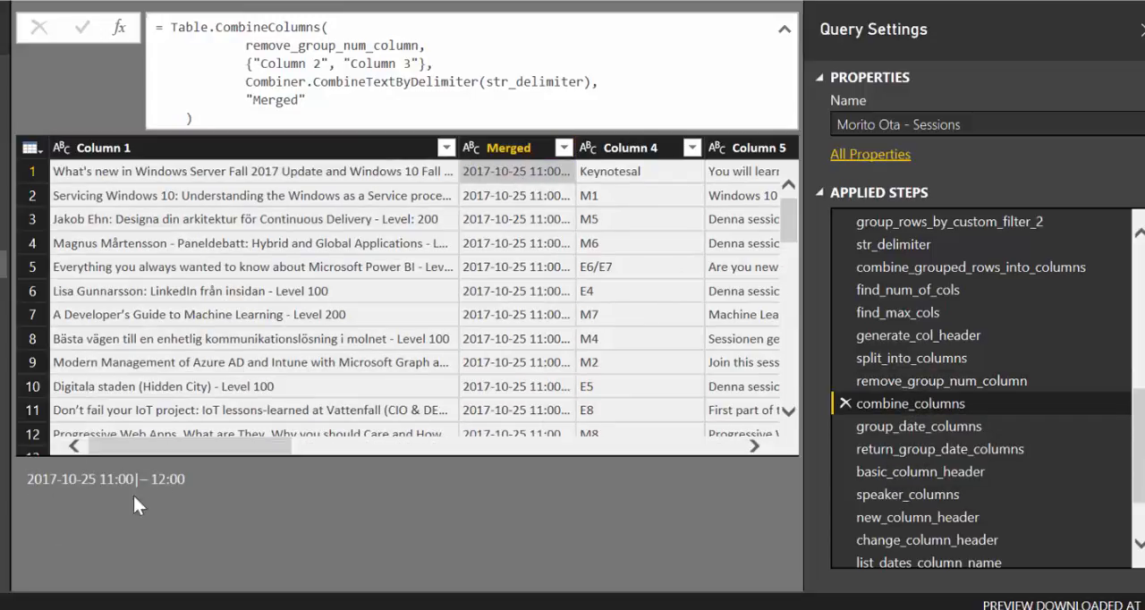
# Read the group_date_columns function's description, close its properties without changes, and look through the function's code
pyautogui.click(931, 425)
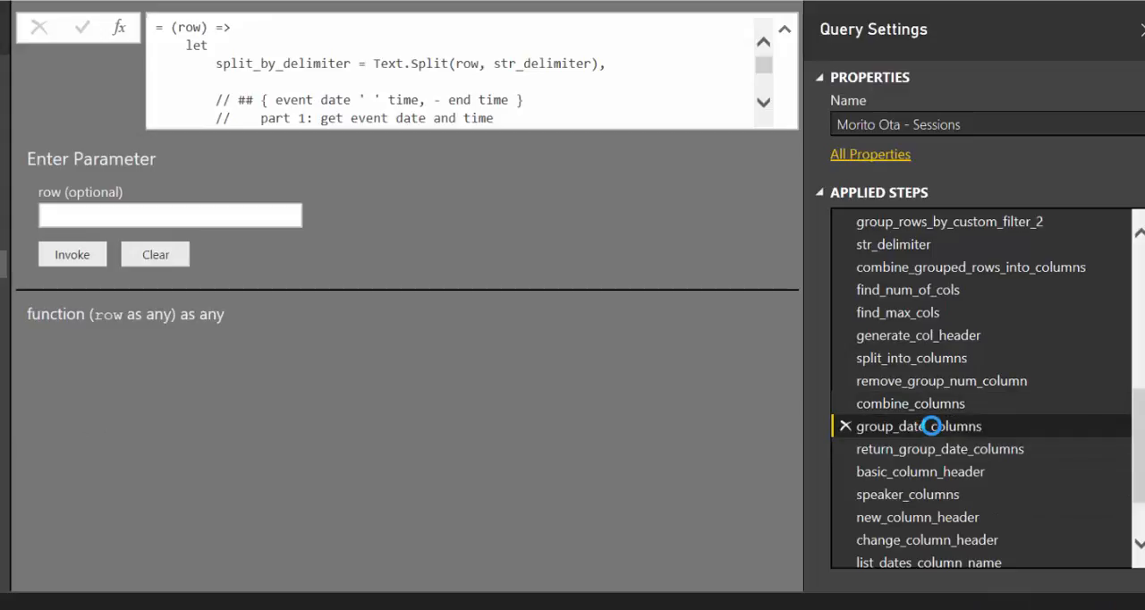
pyautogui.rightClick(931, 426)
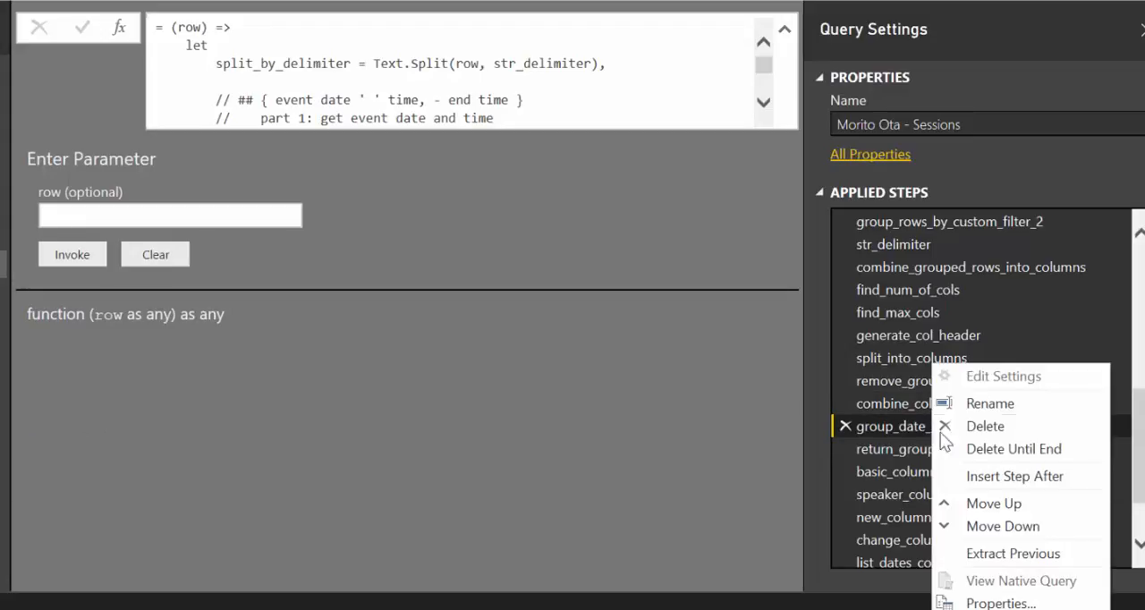
pyautogui.click(980, 602)
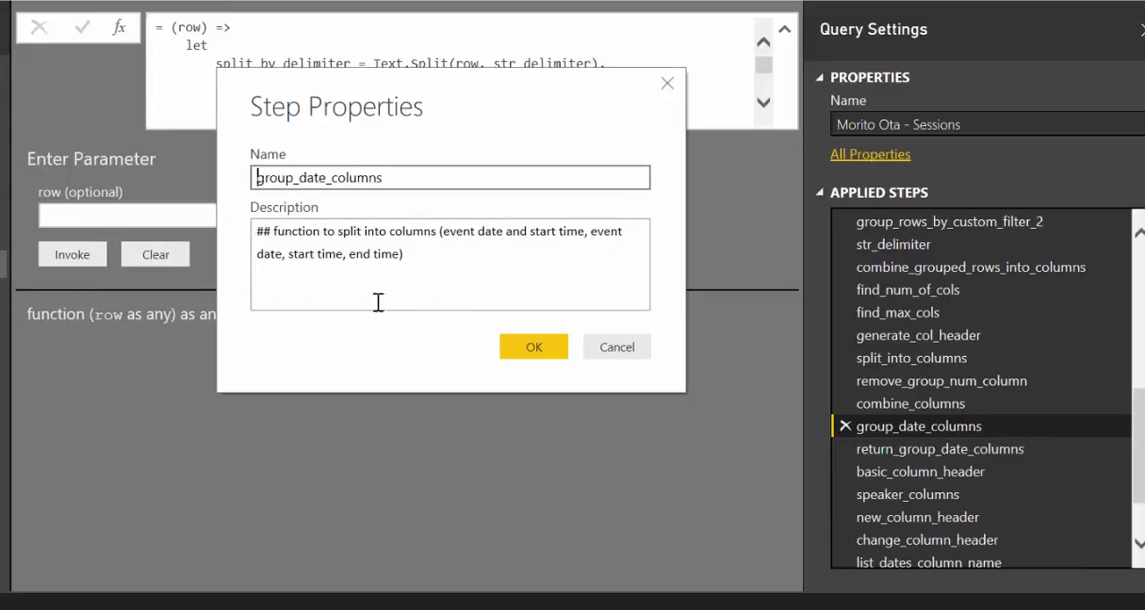
pyautogui.click(622, 346)
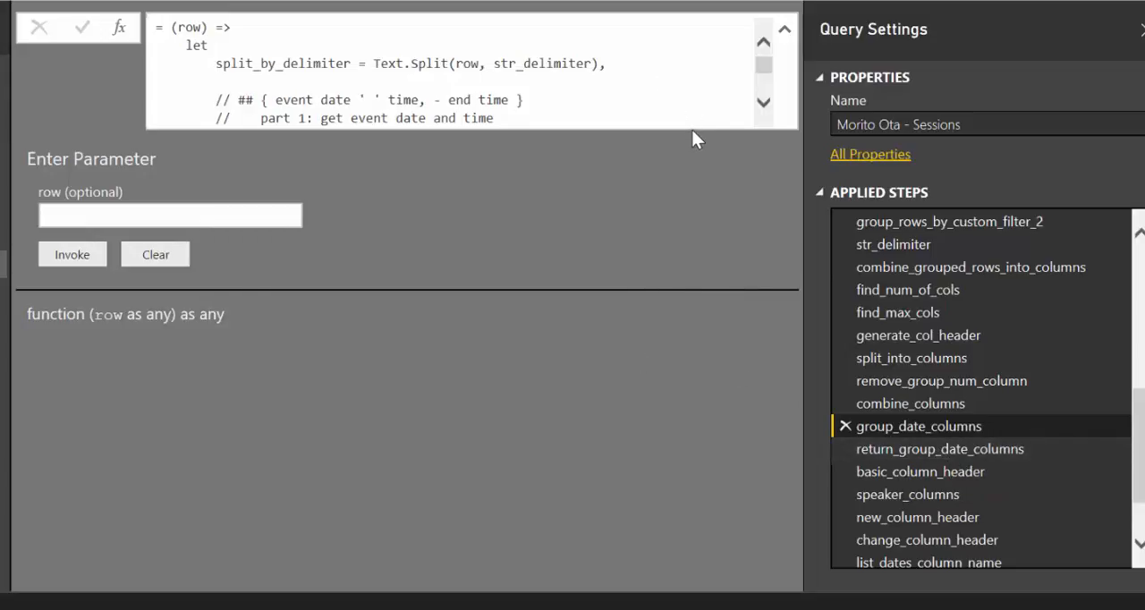
pyautogui.scroll(-10, 763, 100)
pyautogui.scroll(6, 765, 90)
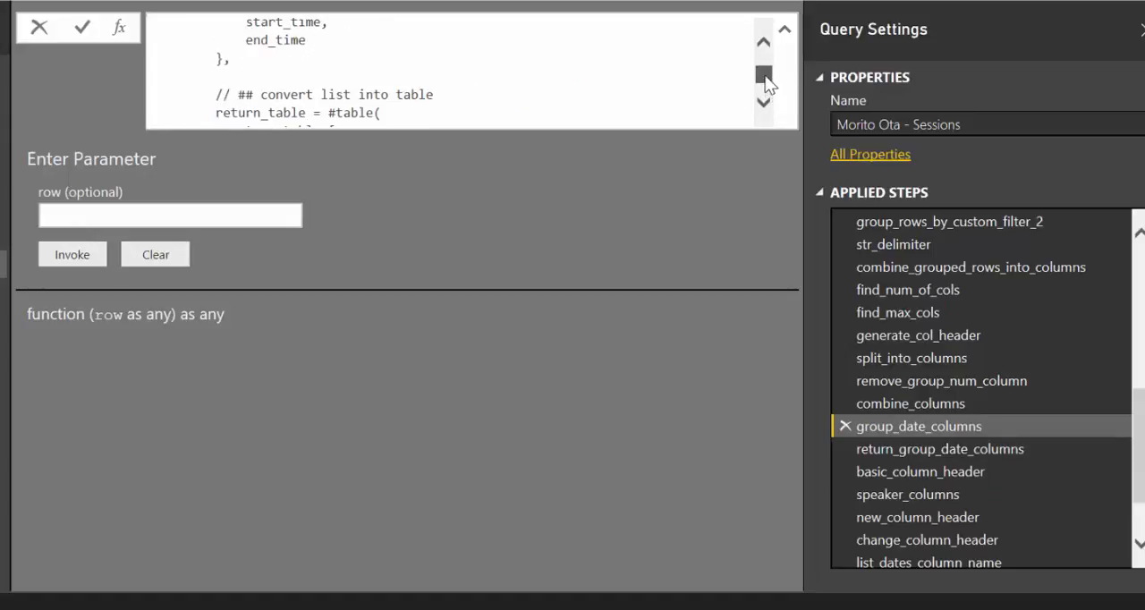
pyautogui.scroll(5, 764, 83)
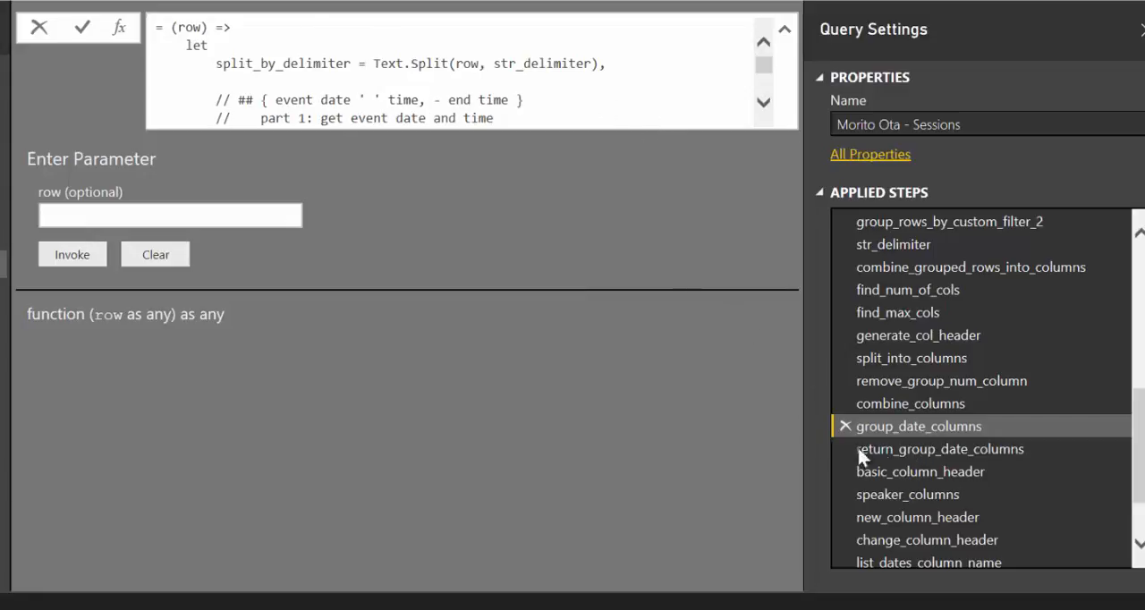
# Read the return_group_date_columns step's description, close it without changes, and preview the nested table in the first Merged row
pyautogui.click(972, 450)
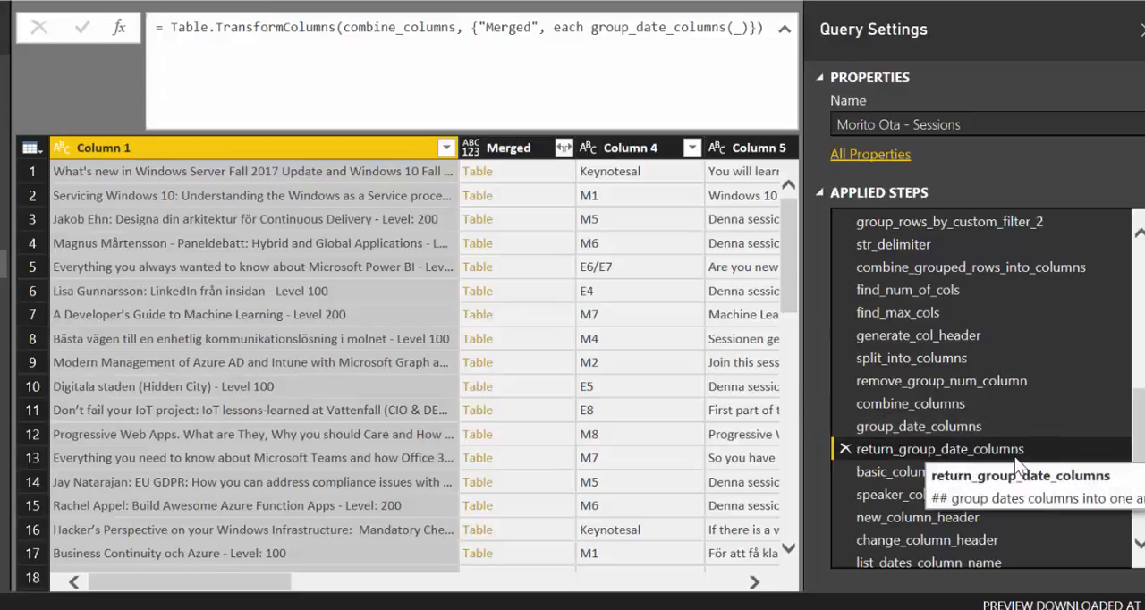
pyautogui.rightClick(980, 464)
pyautogui.click(1028, 605)
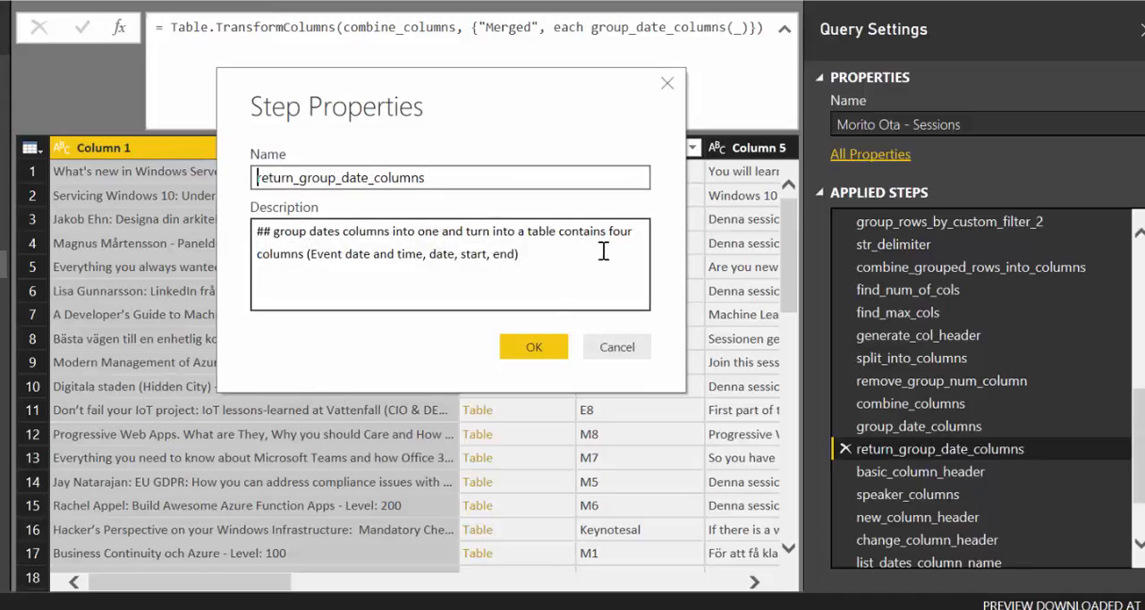
pyautogui.click(616, 348)
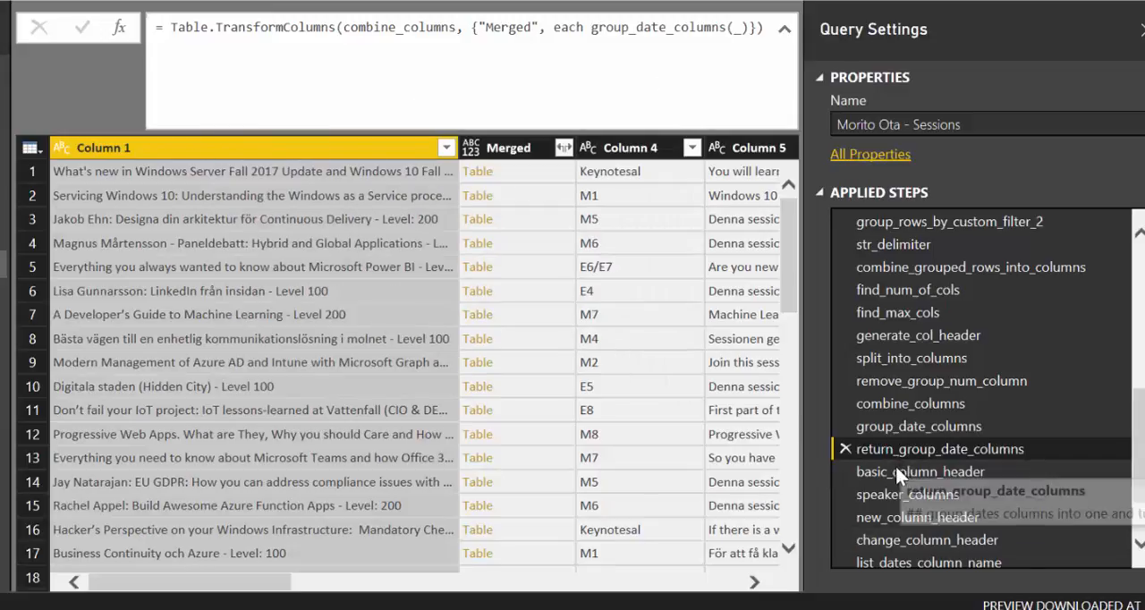
pyautogui.click(538, 178)
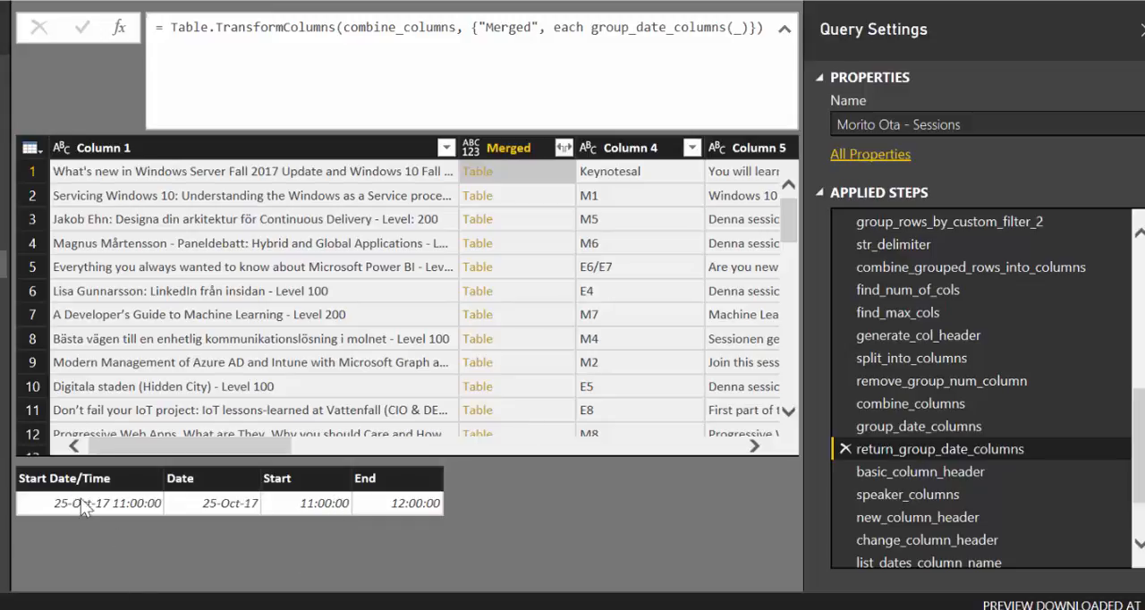
# Review the formulas and outputs of the basic_column_header, speaker_columns, new_column_header and change_column_header steps
pyautogui.click(939, 474)
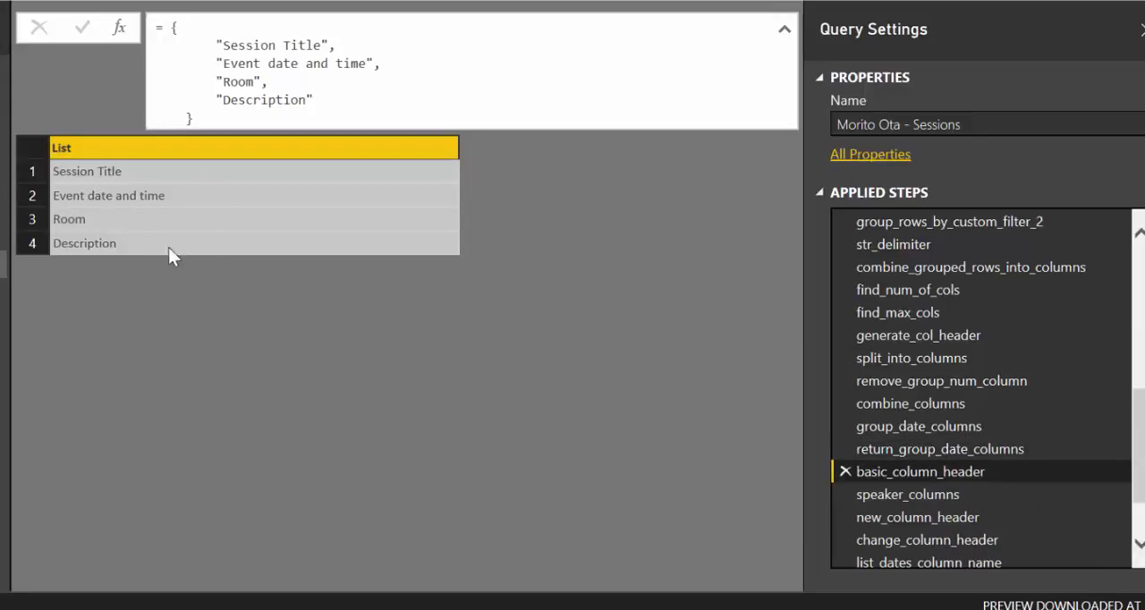
pyautogui.click(896, 497)
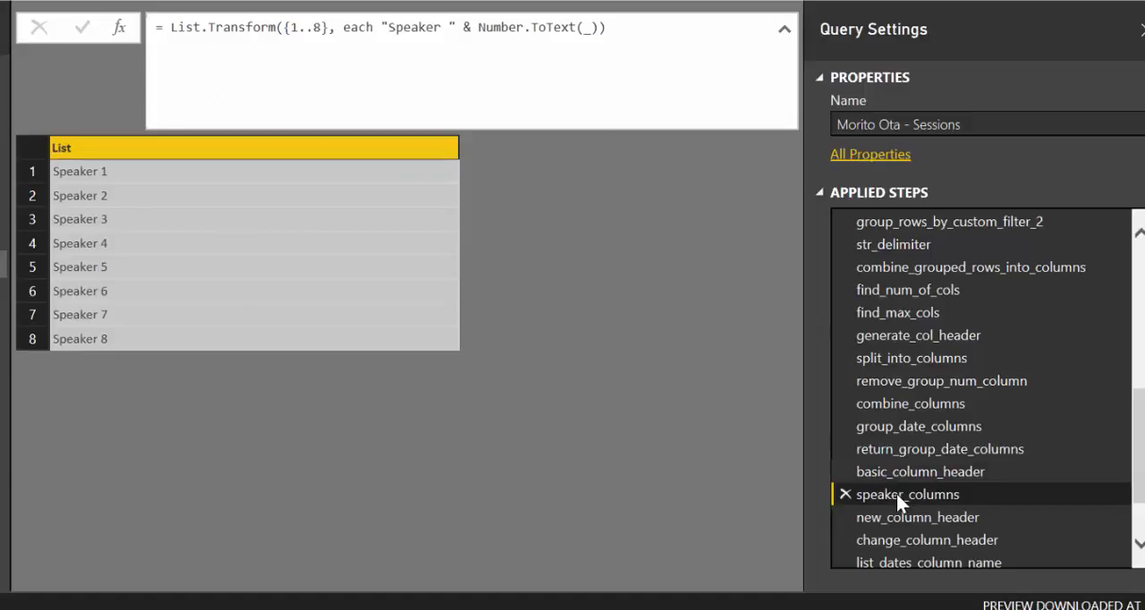
pyautogui.click(923, 519)
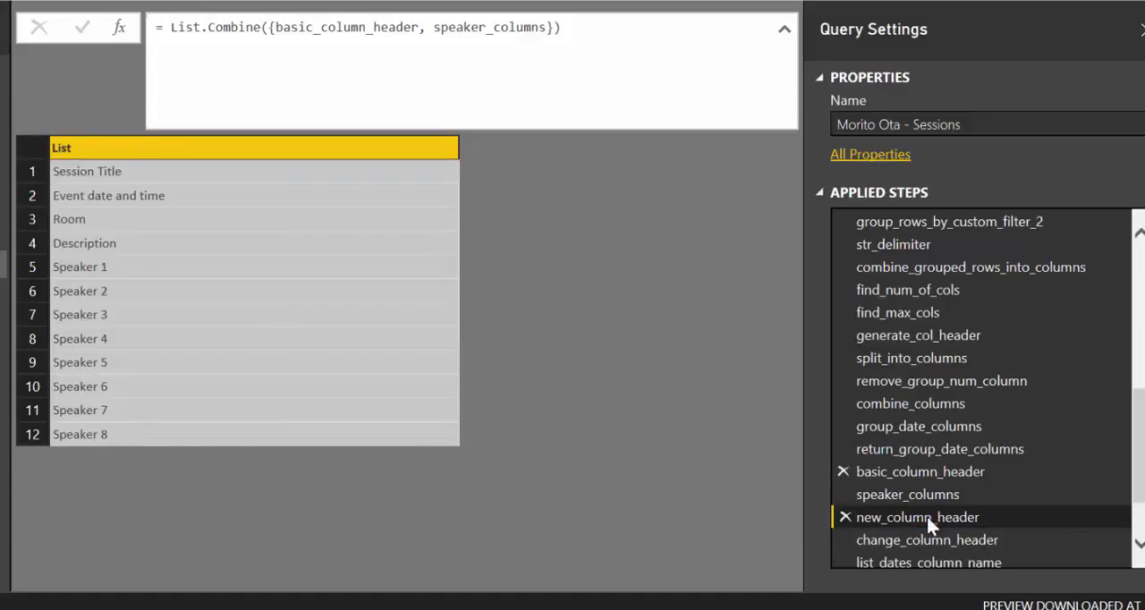
pyautogui.click(930, 540)
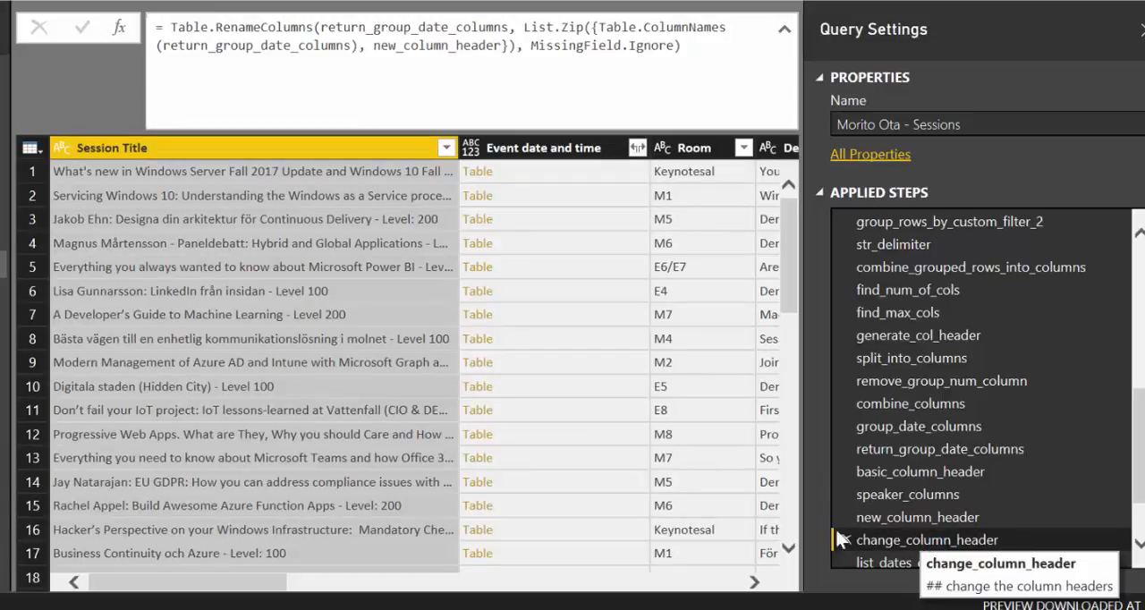
# Inspect the speaker columns in the change_column_header output, and review the list_dates_column_name and expand_date_columns steps including the expanded date and time columns
pyautogui.moveTo(234, 583); pyautogui.dragTo(713, 604)
pyautogui.scroll(-1, 1094, 464)
pyautogui.scroll(-1, 1094, 464)
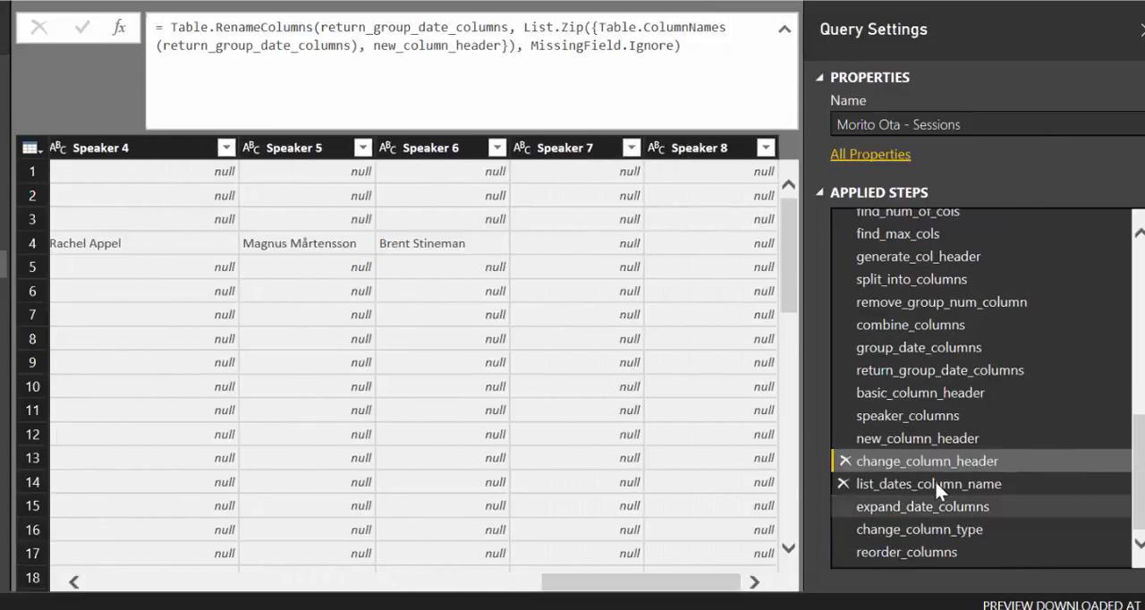
pyautogui.click(936, 483)
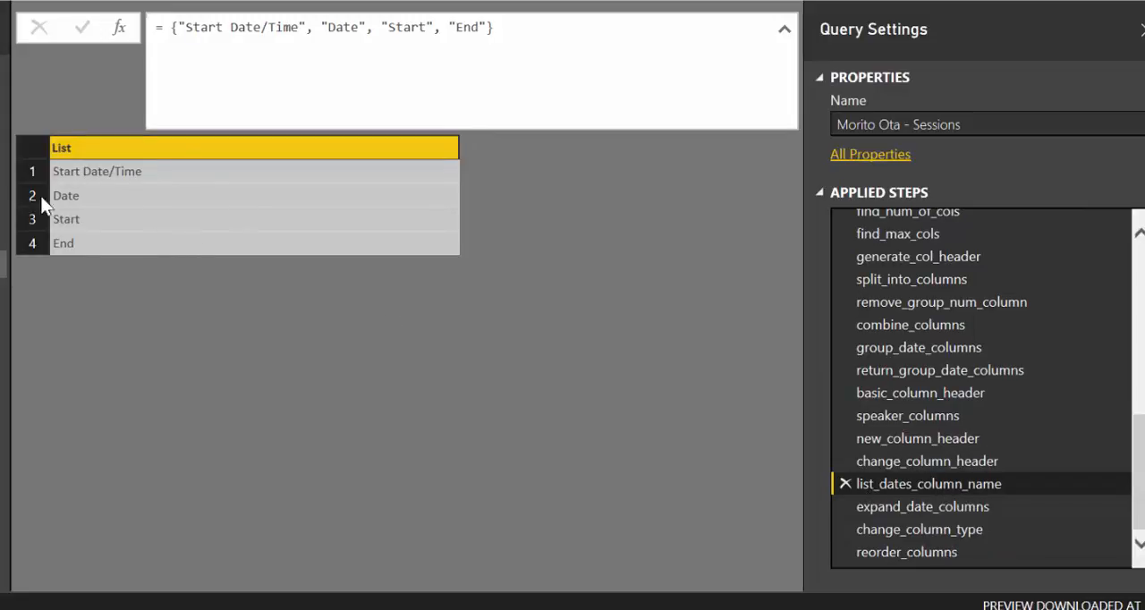
pyautogui.click(915, 508)
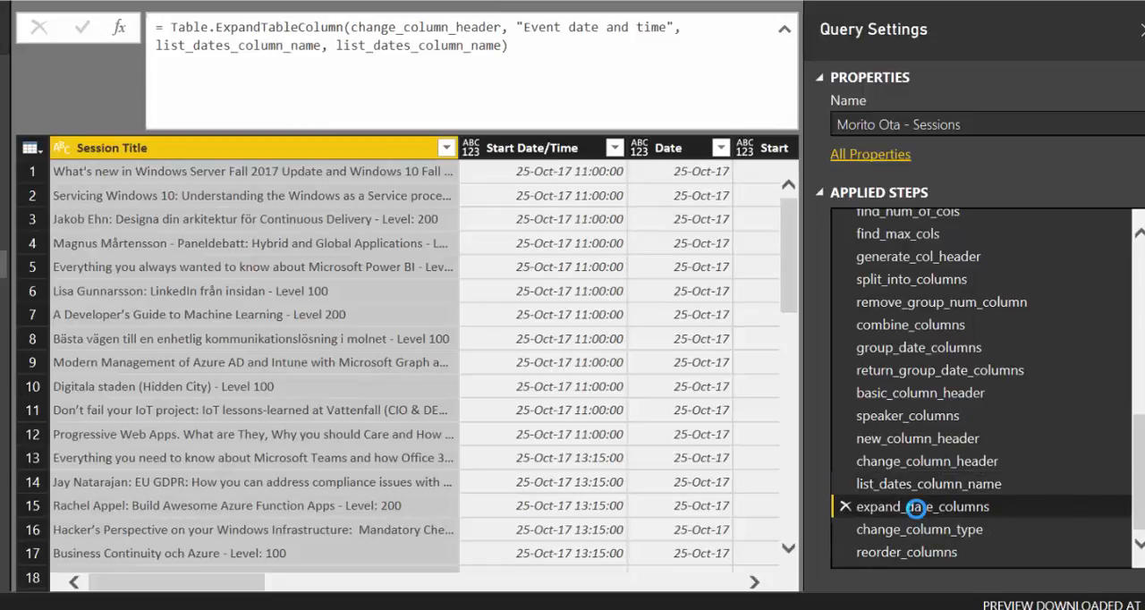
pyautogui.moveTo(256, 583); pyautogui.dragTo(379, 583)
pyautogui.moveTo(313, 601); pyautogui.dragTo(289, 594)
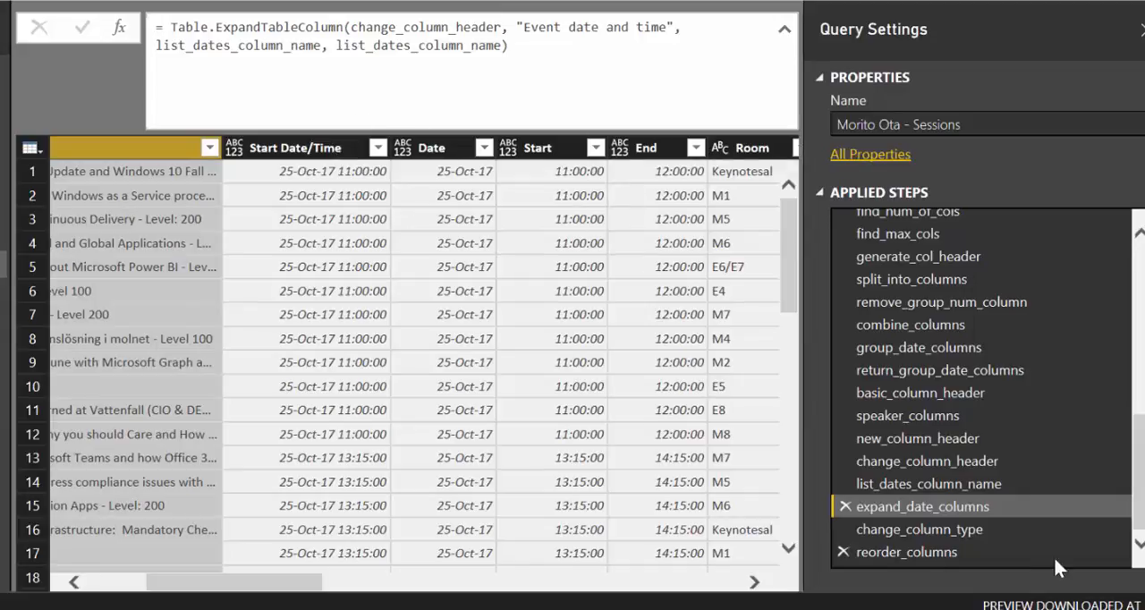
# Review the change_column_type and reorder_columns steps, check the reordered table from its first column, and look back over the applied steps
pyautogui.click(922, 532)
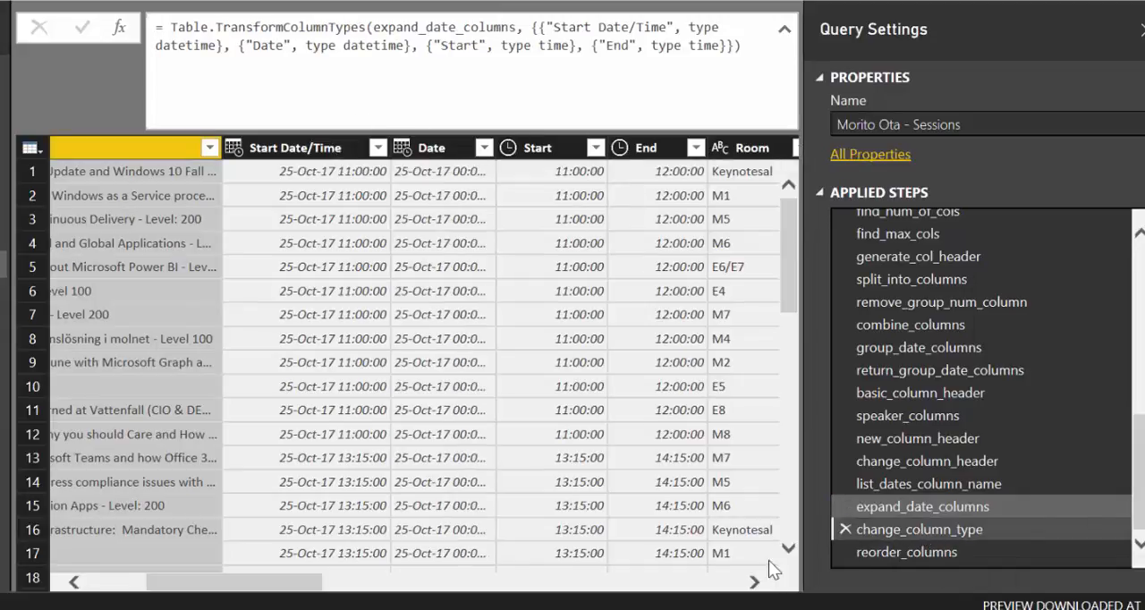
pyautogui.click(934, 555)
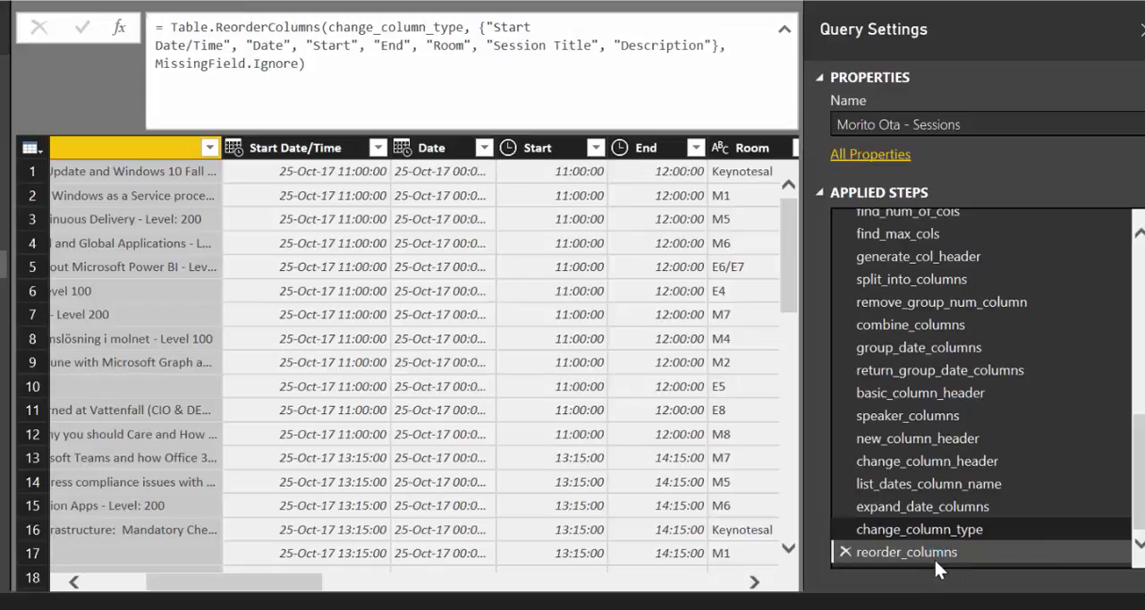
pyautogui.moveTo(243, 583); pyautogui.dragTo(268, 585)
pyautogui.click(126, 148)
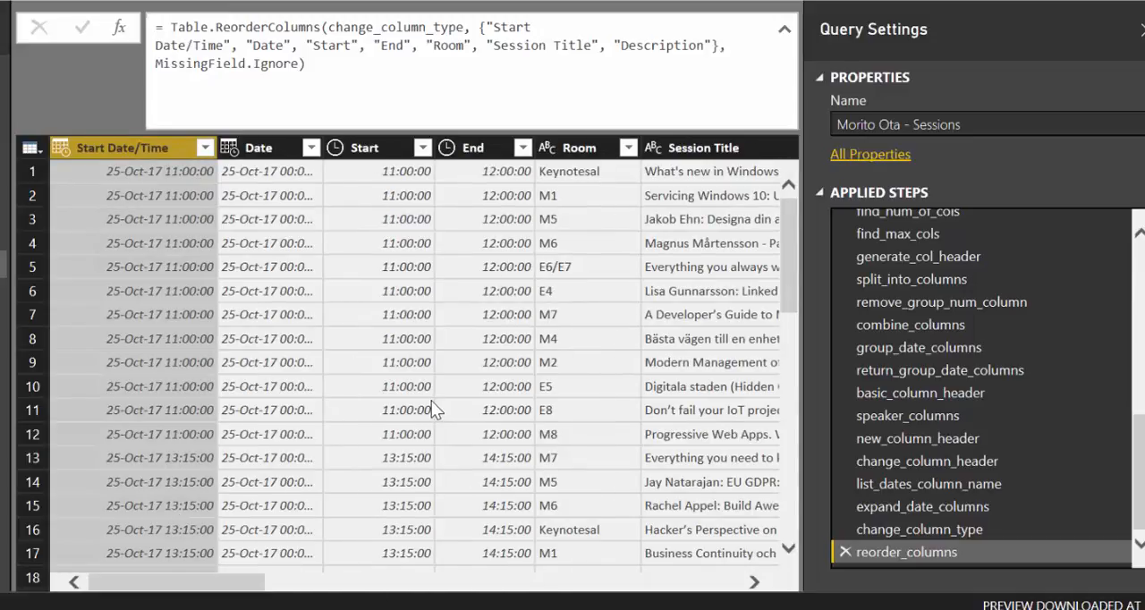
pyautogui.scroll(7, 990, 398)
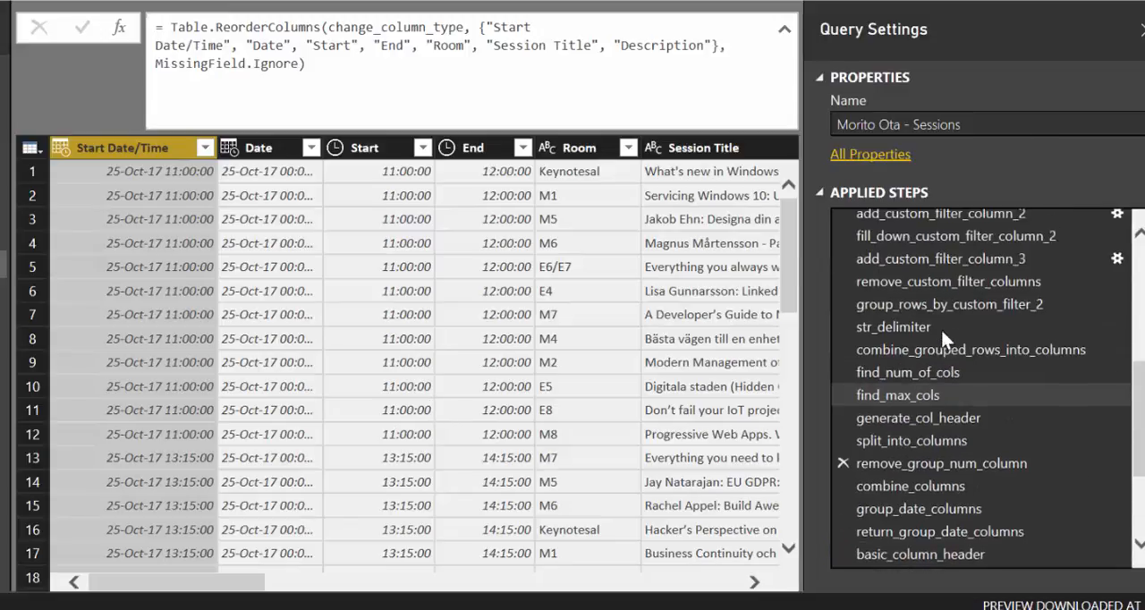
pyautogui.scroll(-7, 955, 286)
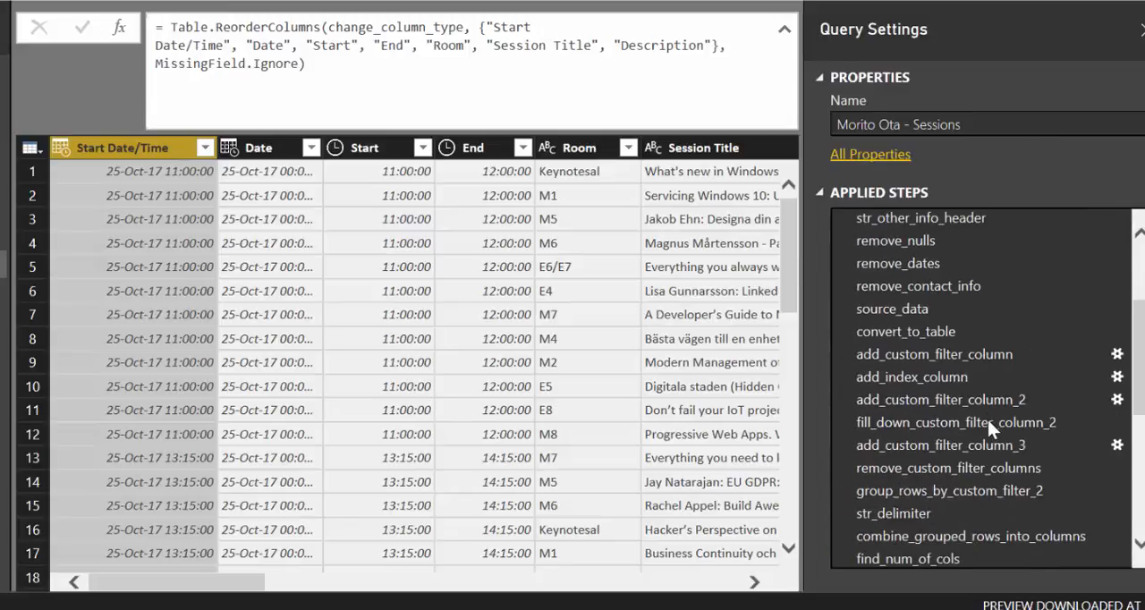
pyautogui.scroll(7, 987, 428)
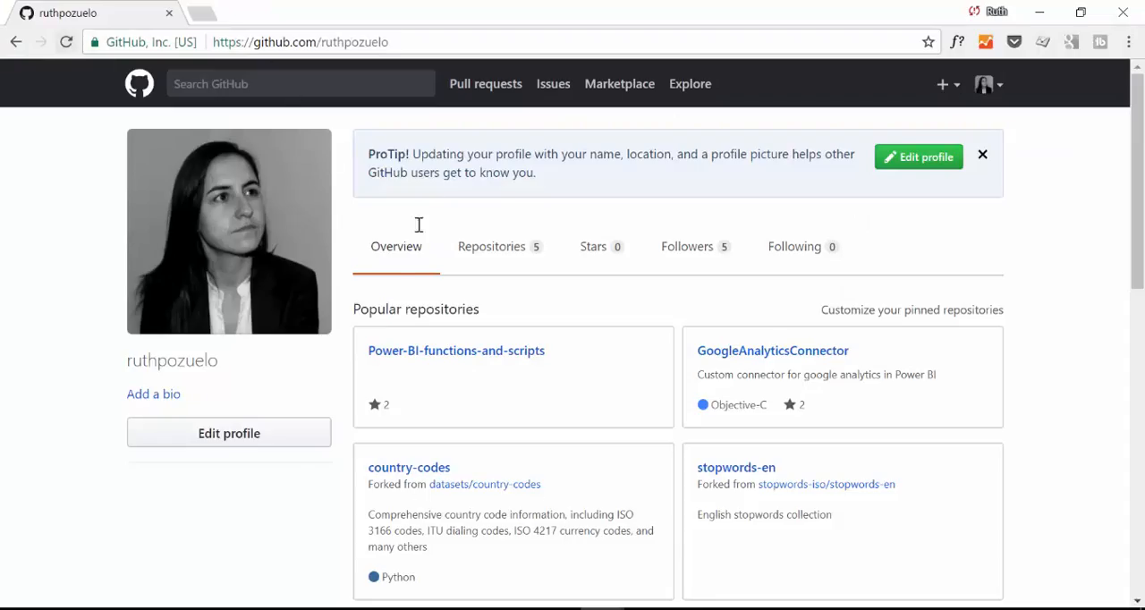
# Switch to the GitHub profile page in Chrome and open the PQChallenge repository
pyautogui.scroll(-6, 547, 383)
pyautogui.scroll(6, 581, 398)
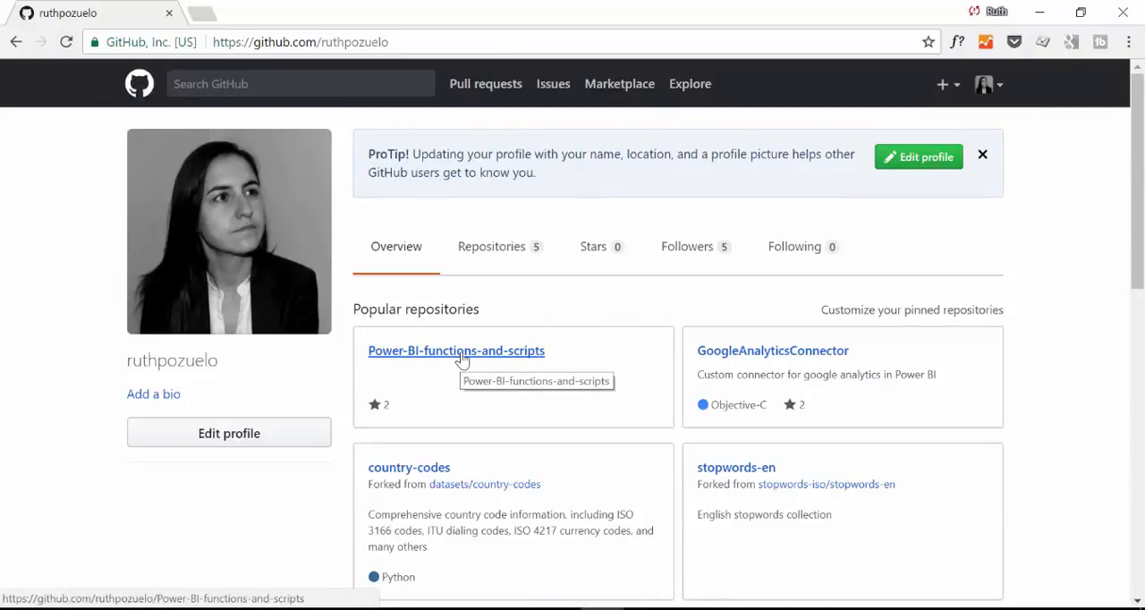
pyautogui.scroll(-3, 601, 383)
pyautogui.click(404, 374)
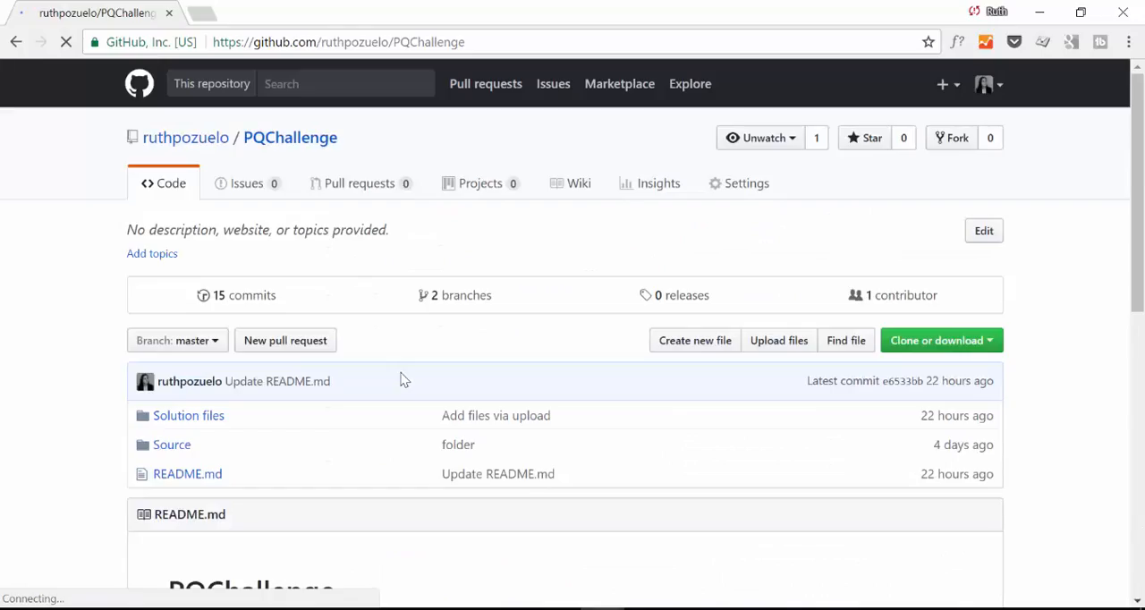
# Read the PQChallenge README's source files and participant contributions, highlighting the last contribution heading
pyautogui.scroll(-4, 404, 380)
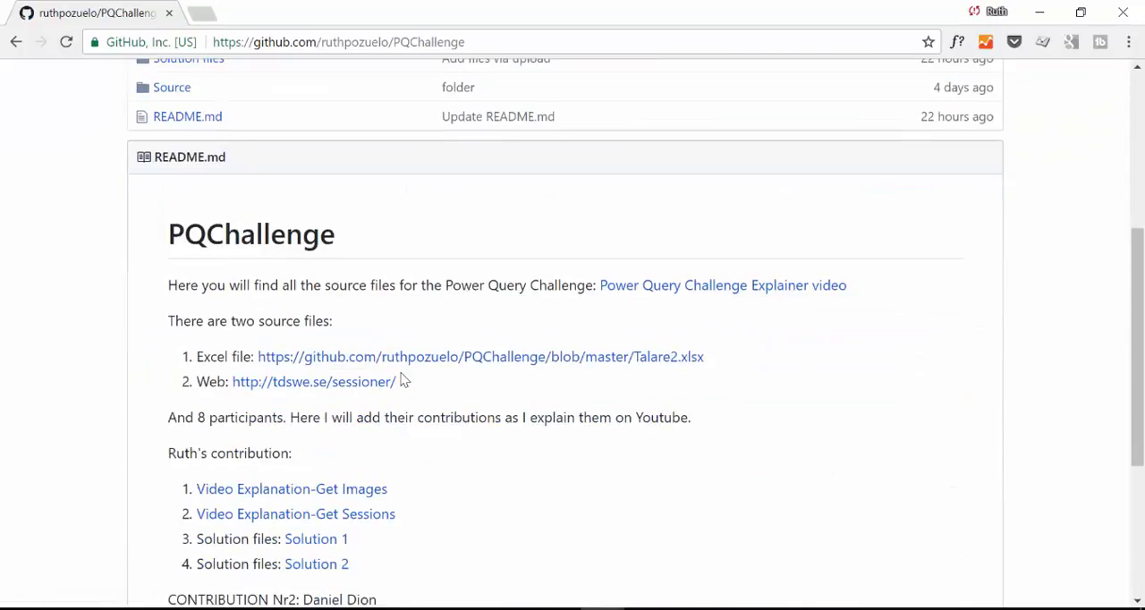
pyautogui.scroll(-3, 398, 371)
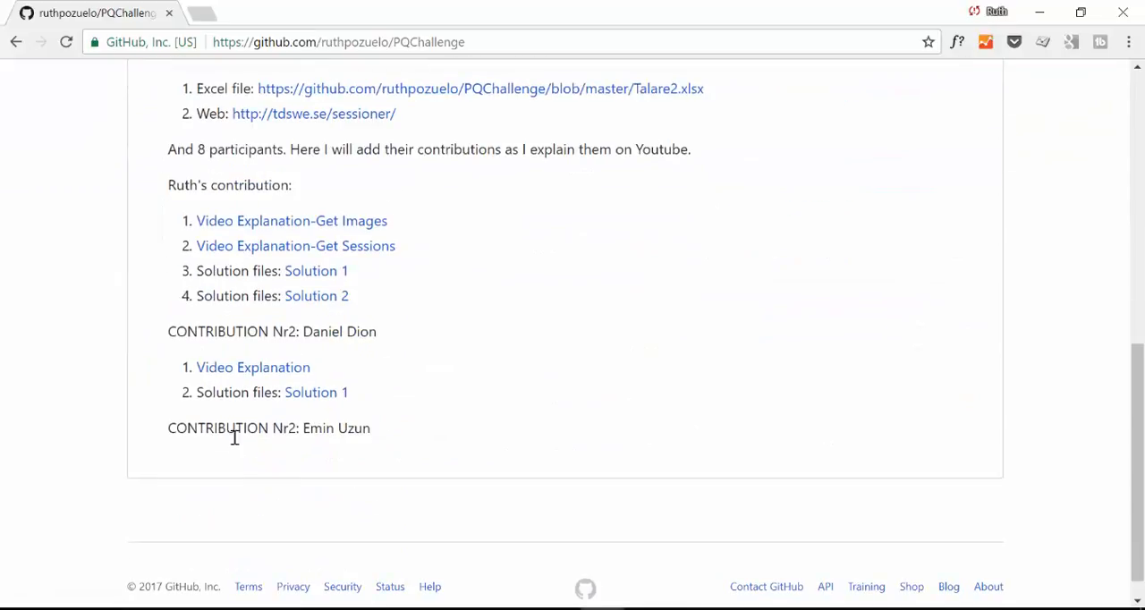
pyautogui.moveTo(375, 435); pyautogui.dragTo(161, 438)
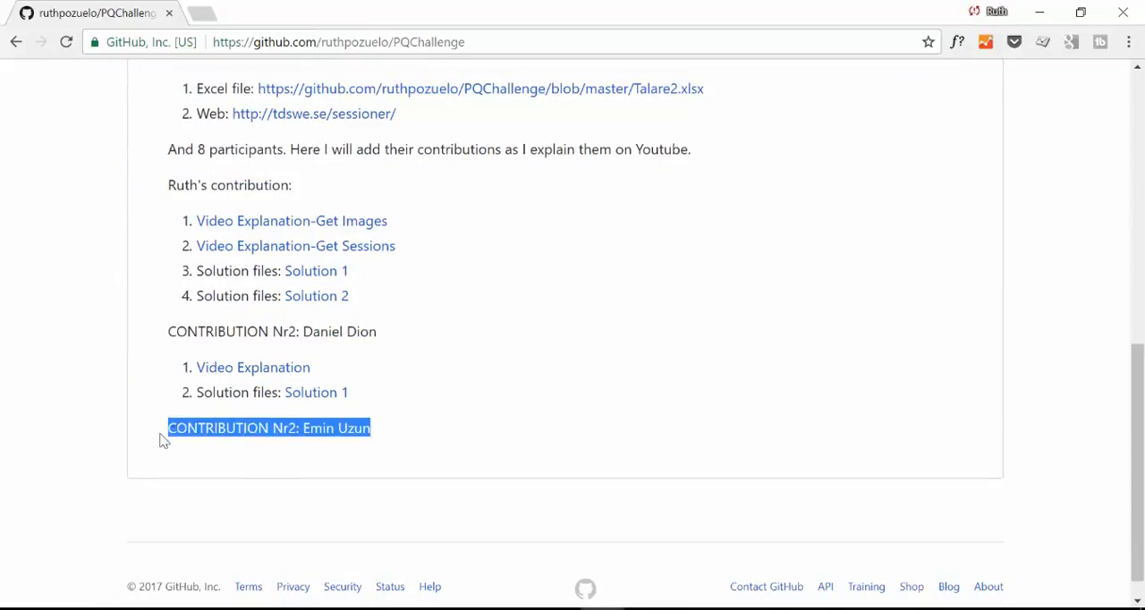
pyautogui.click(415, 440)
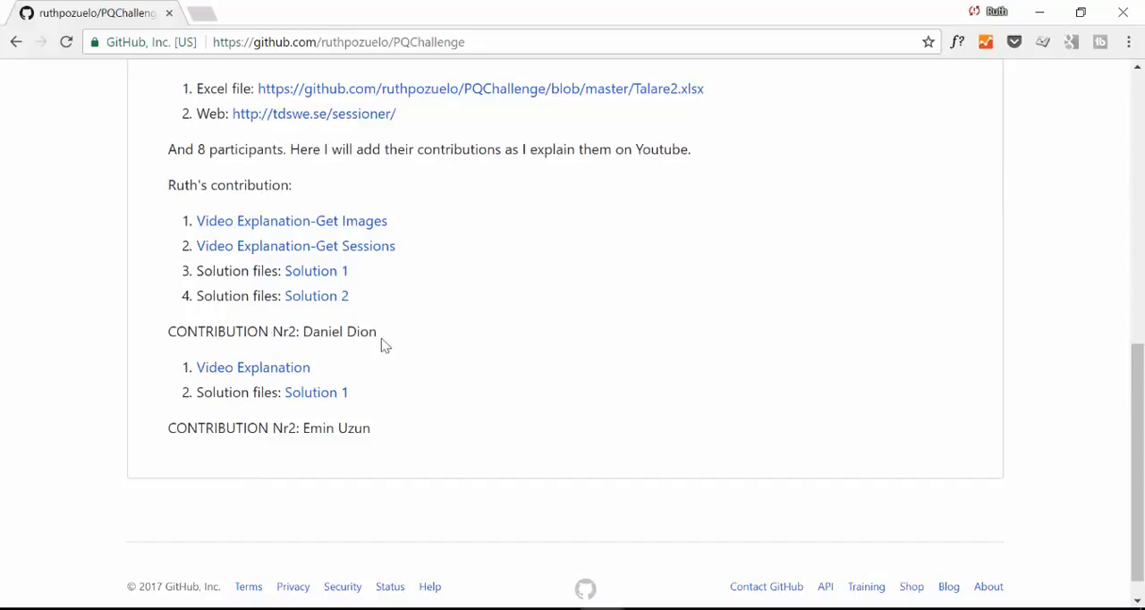
pyautogui.moveTo(359, 431); pyautogui.dragTo(177, 429)
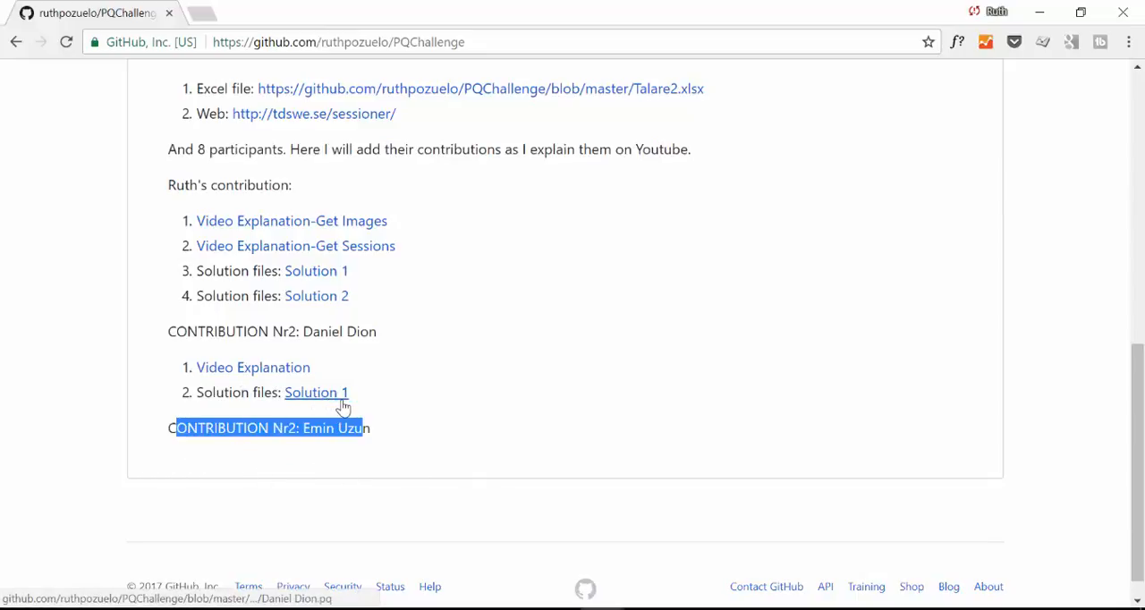
# Open the Solution files folder of the PQChallenge repository
pyautogui.scroll(5, 432, 384)
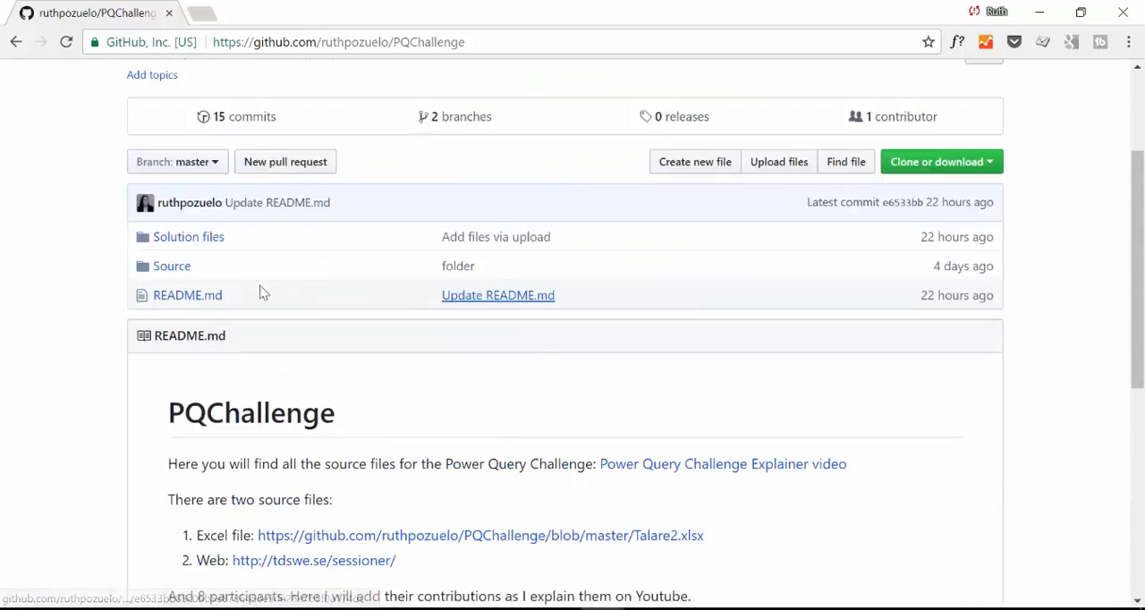
pyautogui.click(166, 243)
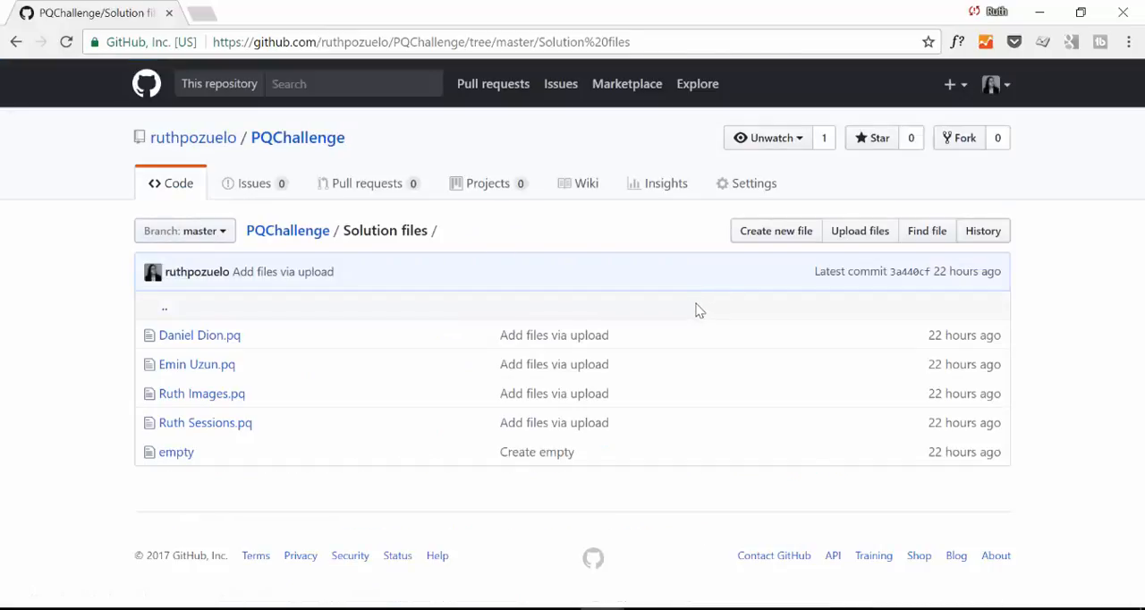